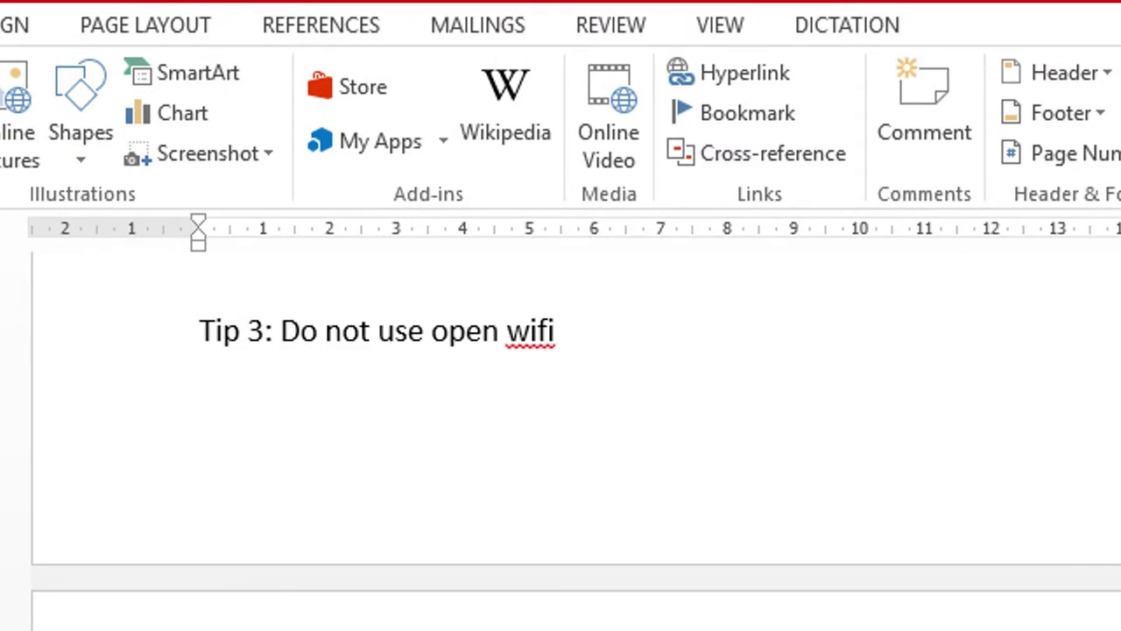
Step: Apply the Heading 1 style to the document title "How to Protect Your Computer from Hackers, Spyware and Viruses" and centre it
{"action": "scroll", "coordinate": [561, 420], "scroll_direction": "down", "scroll_amount": 15}
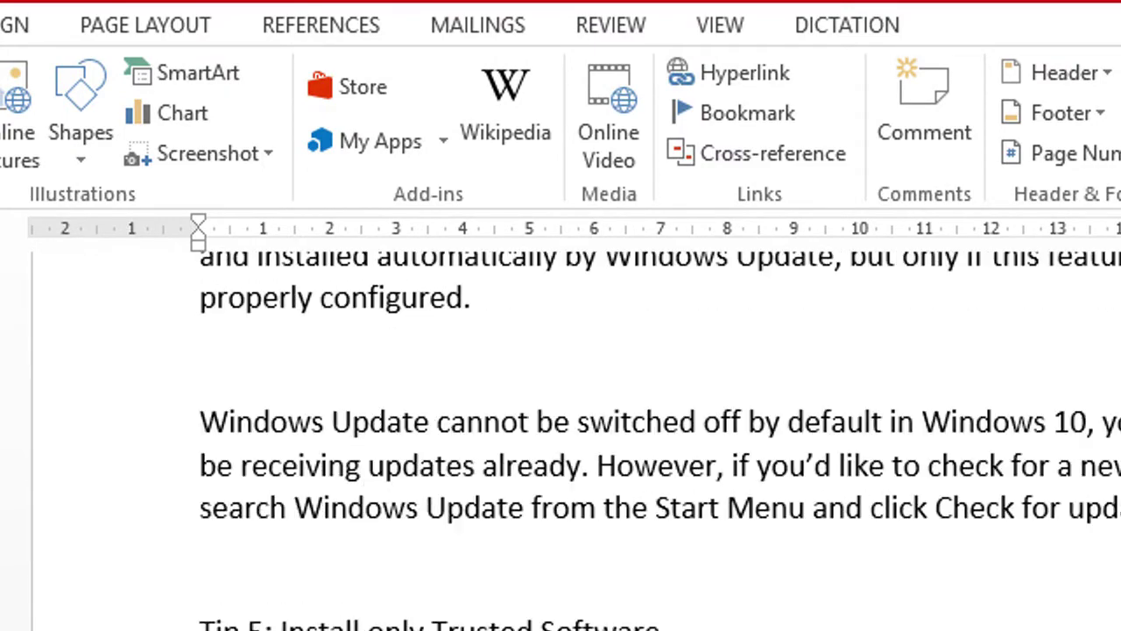
{"action": "scroll", "coordinate": [561, 420], "scroll_direction": "down", "scroll_amount": 8}
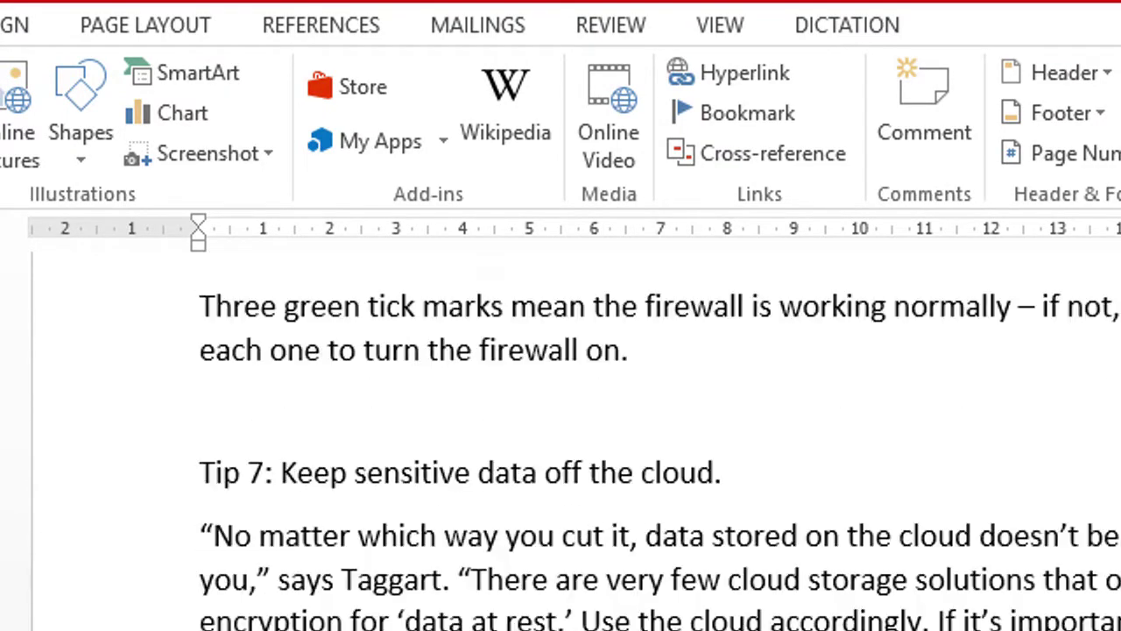
{"action": "scroll", "coordinate": [560, 420], "scroll_direction": "up", "scroll_amount": 7}
{"action": "scroll", "coordinate": [560, 420], "scroll_direction": "up", "scroll_amount": 10}
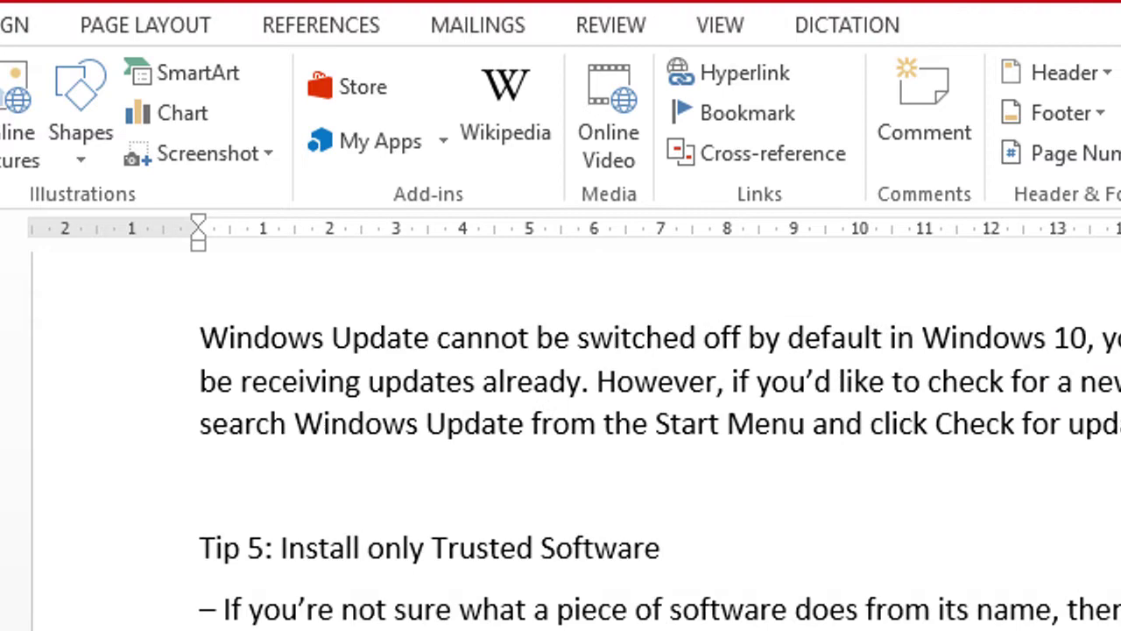
{"action": "scroll", "coordinate": [561, 420], "scroll_direction": "up", "scroll_amount": 15}
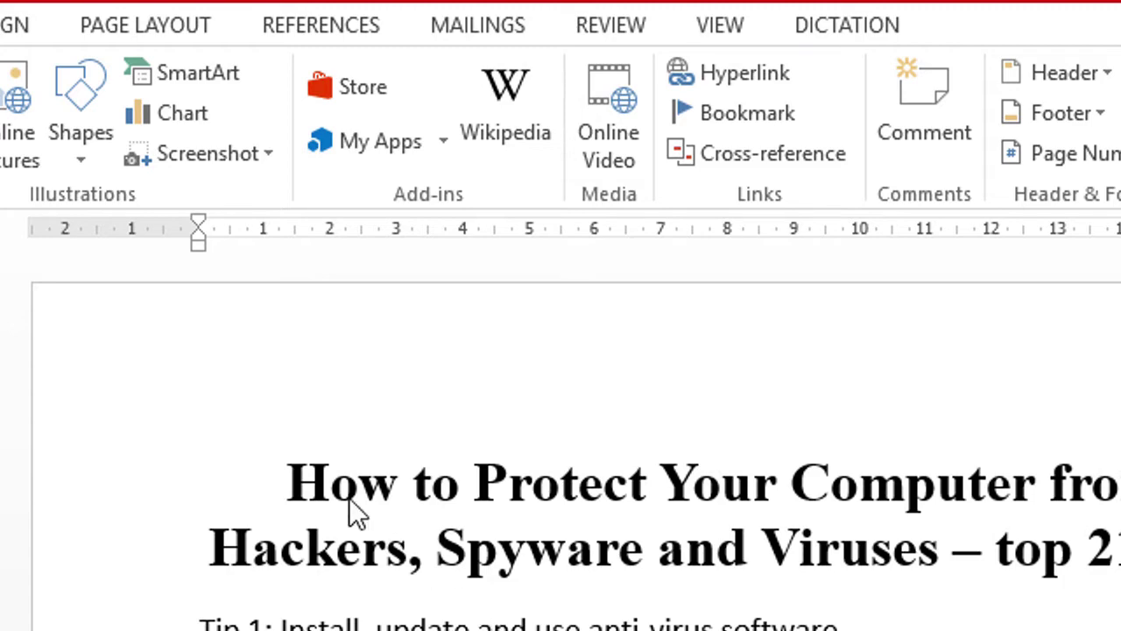
{"action": "left_click_drag", "start_coordinate": [331, 497], "coordinate": [1120, 549]}
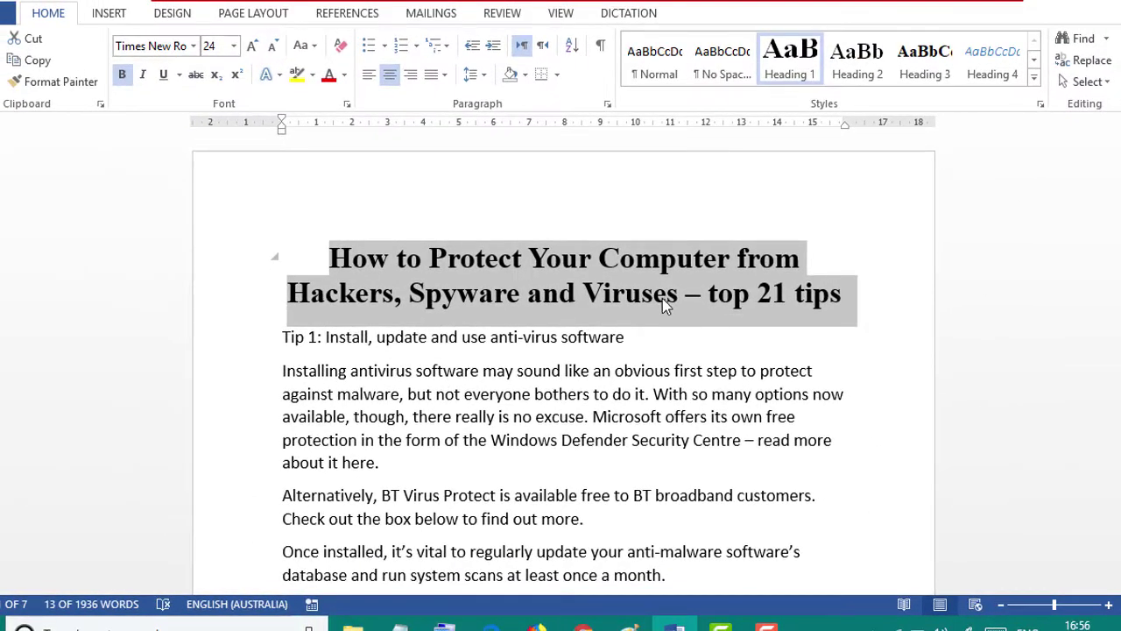
{"action": "left_click", "coordinate": [788, 72]}
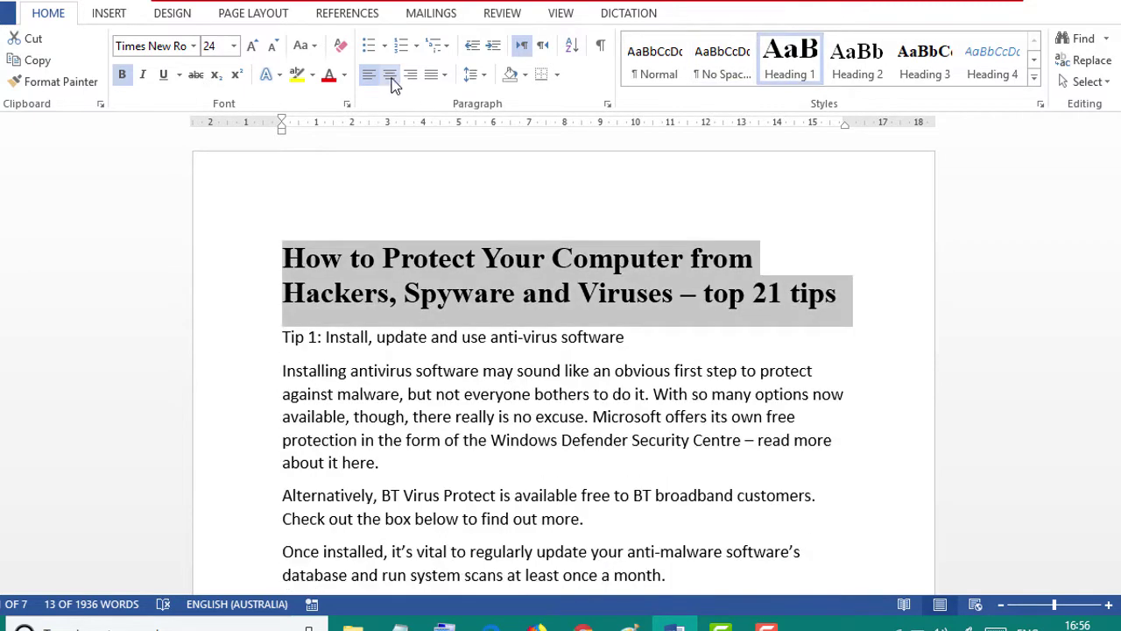
{"action": "left_click", "coordinate": [390, 74]}
Step: Format the line "Tip 3: Do not use open wifi" with the Heading 2 style and centre it
{"action": "scroll", "coordinate": [464, 438], "scroll_direction": "down", "scroll_amount": 10}
{"action": "scroll", "coordinate": [470, 446], "scroll_direction": "down", "scroll_amount": 3}
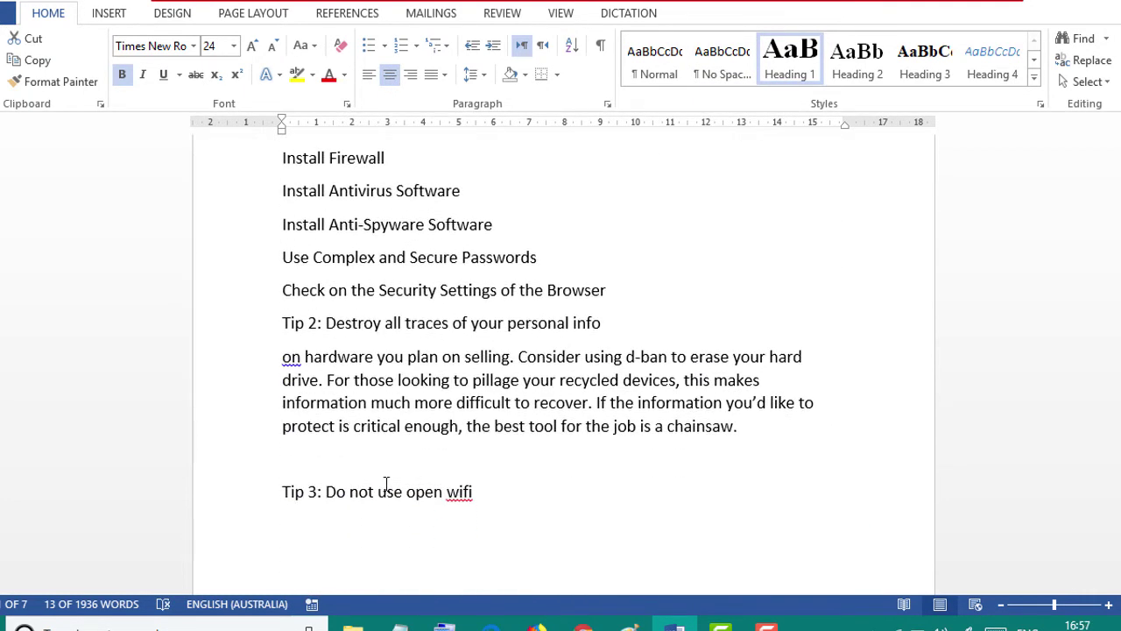
{"action": "left_click", "coordinate": [283, 442]}
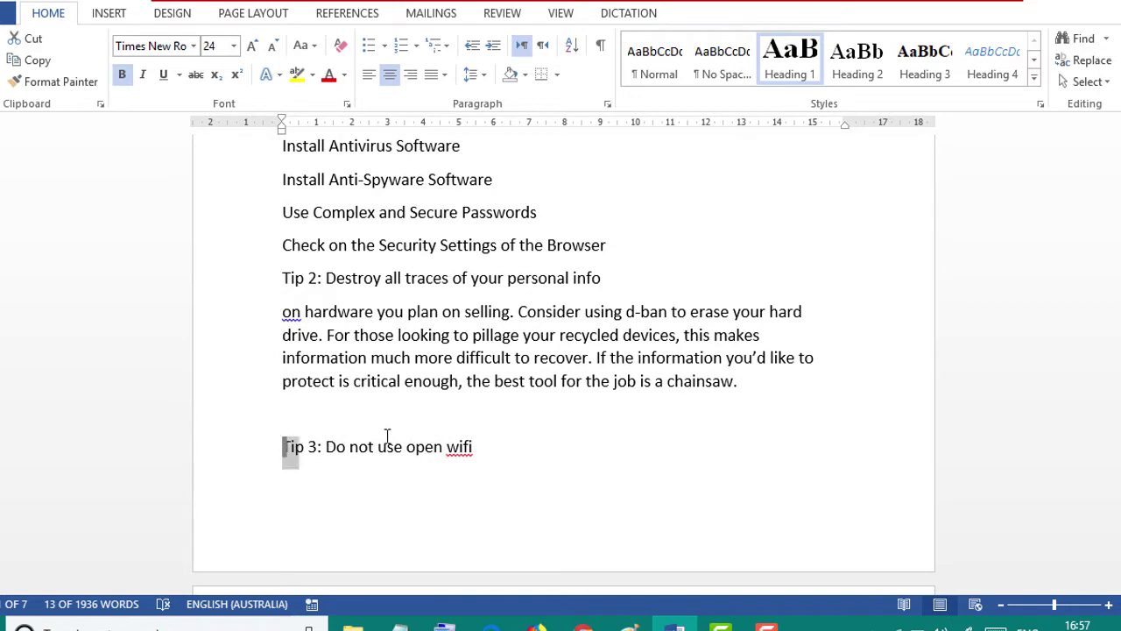
{"action": "left_click", "coordinate": [493, 451], "text": "shift"}
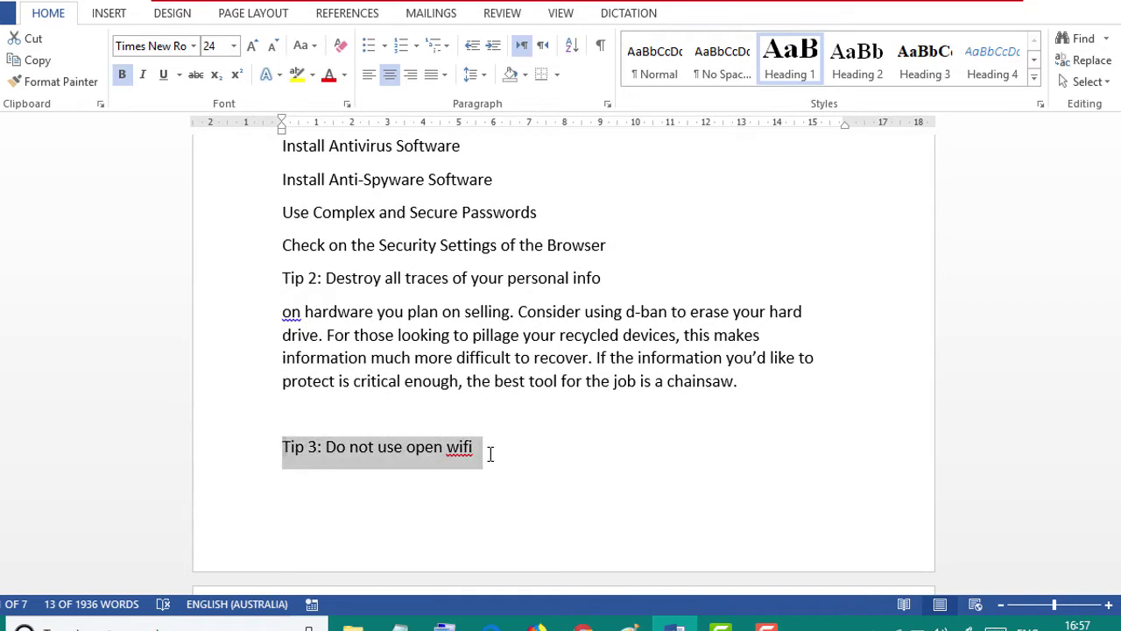
{"action": "left_click", "coordinate": [864, 72]}
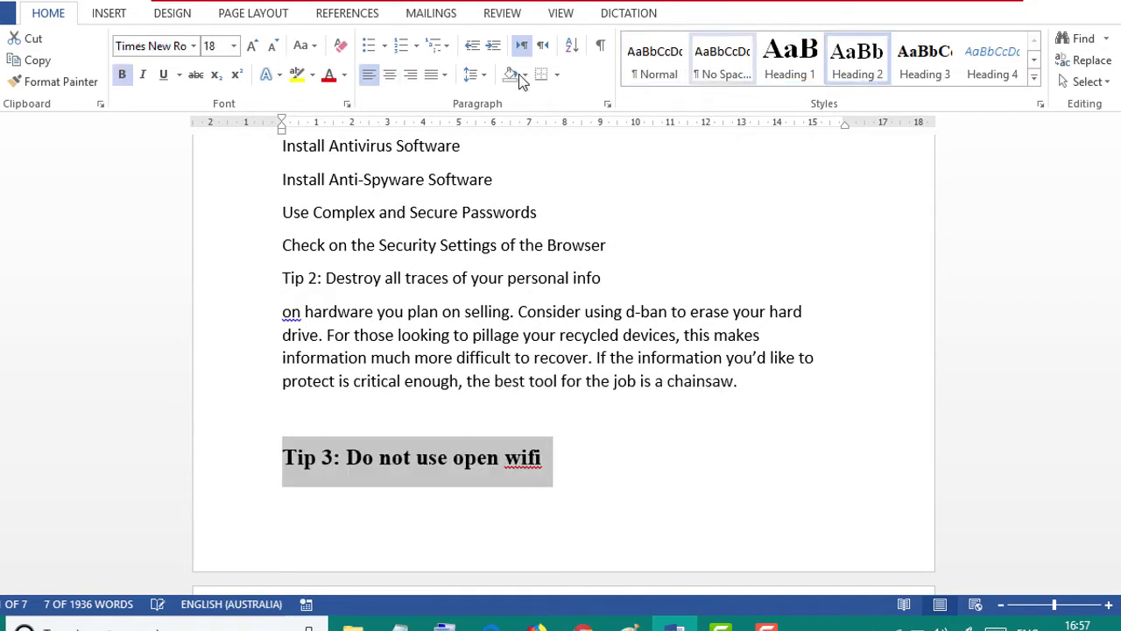
{"action": "left_click", "coordinate": [390, 74]}
{"action": "left_click", "coordinate": [325, 439]}
Step: Format the line "Tip 5: Install only Trusted Software" with the Heading 2 style and centre it
{"action": "scroll", "coordinate": [333, 447], "scroll_direction": "down", "scroll_amount": 18}
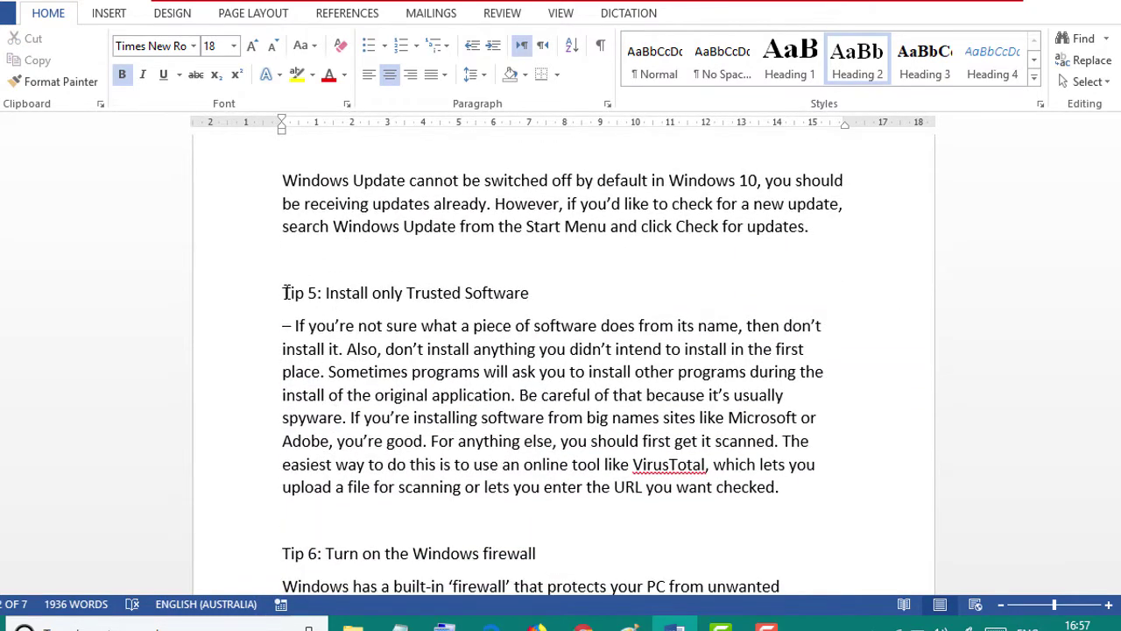
{"action": "left_click_drag", "start_coordinate": [284, 292], "coordinate": [596, 311]}
{"action": "left_click", "coordinate": [655, 61]}
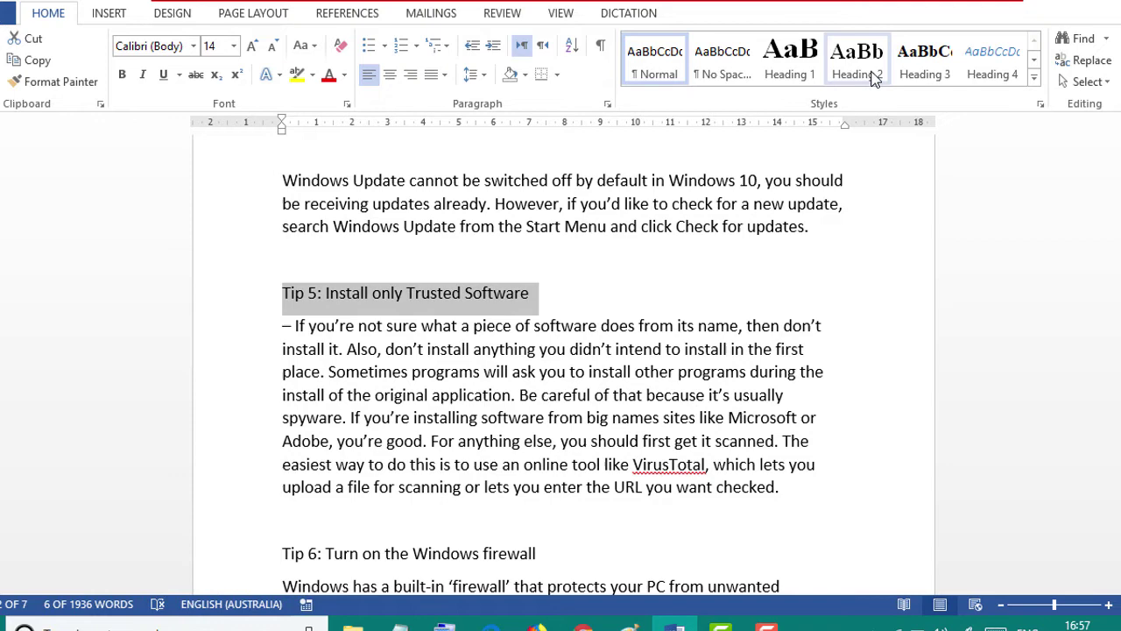
{"action": "left_click", "coordinate": [873, 77]}
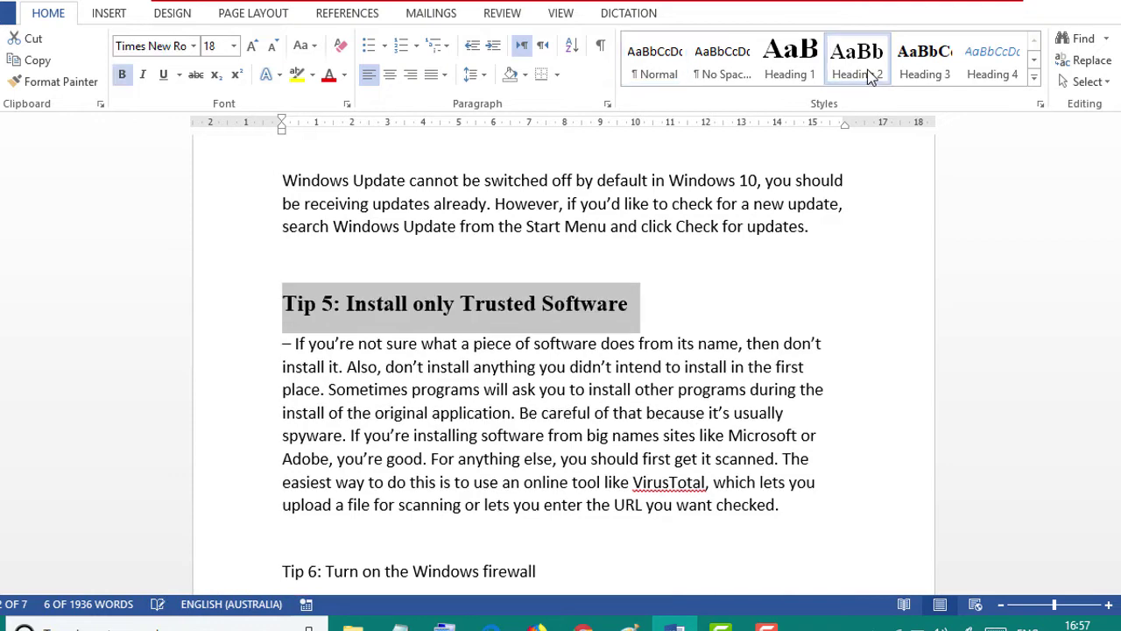
{"action": "left_click", "coordinate": [390, 75]}
{"action": "left_click", "coordinate": [485, 389]}
Step: Format the line "Tip 7: Keep sensitive data off the cloud." with the Heading 1 style and centre it
{"action": "scroll", "coordinate": [475, 413], "scroll_direction": "down", "scroll_amount": 10}
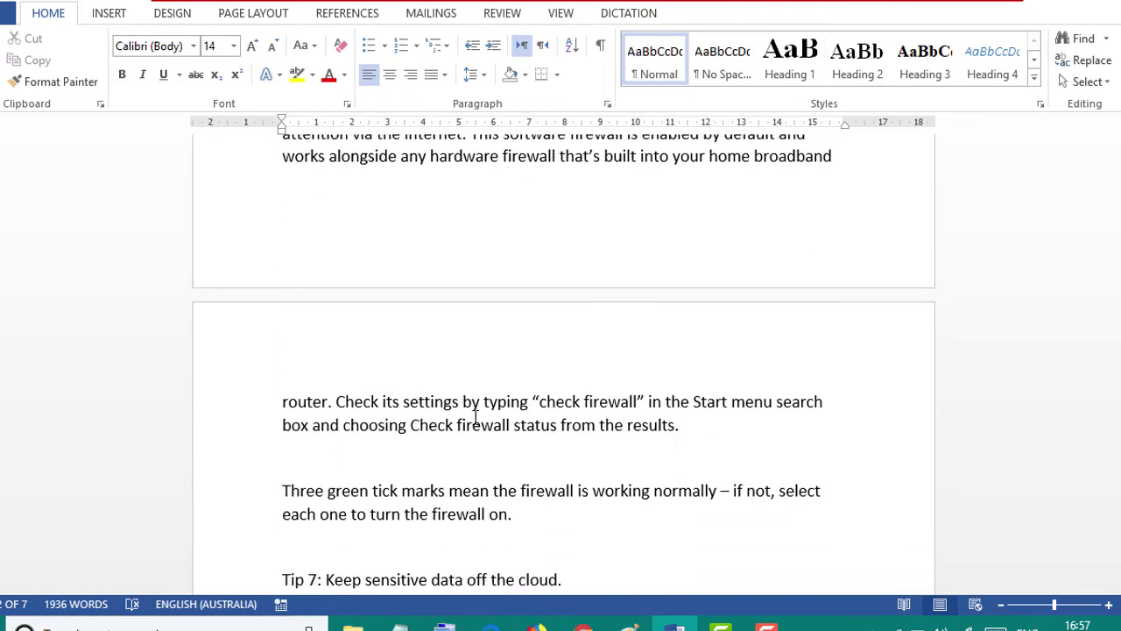
{"action": "scroll", "coordinate": [476, 417], "scroll_direction": "down", "scroll_amount": 3}
{"action": "left_click", "coordinate": [285, 399]}
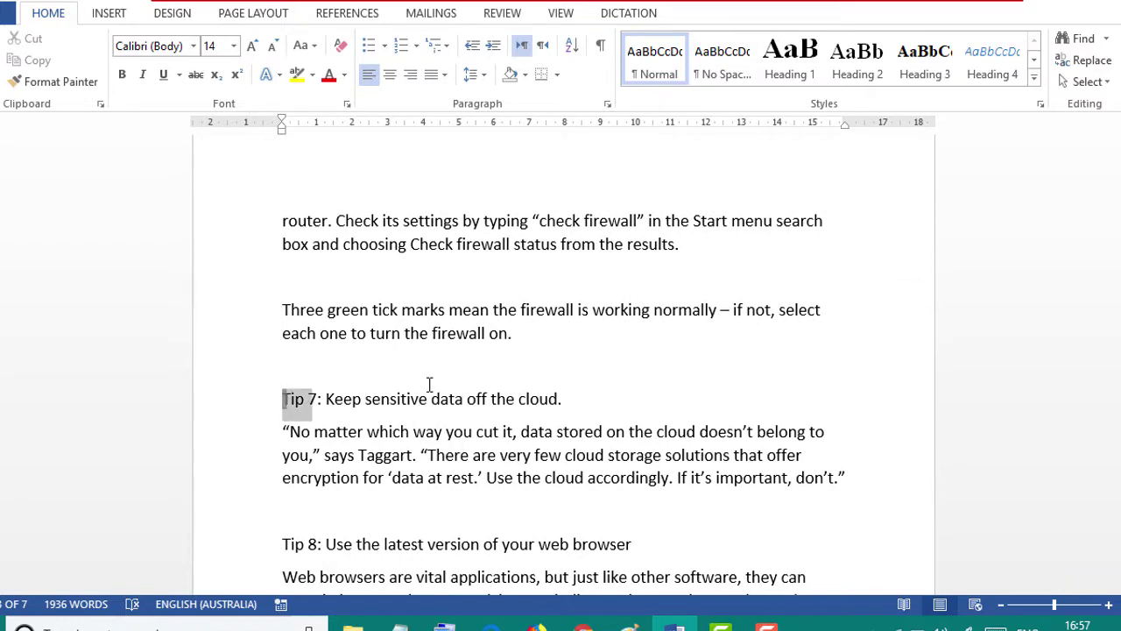
{"action": "left_click", "coordinate": [587, 402], "text": "shift"}
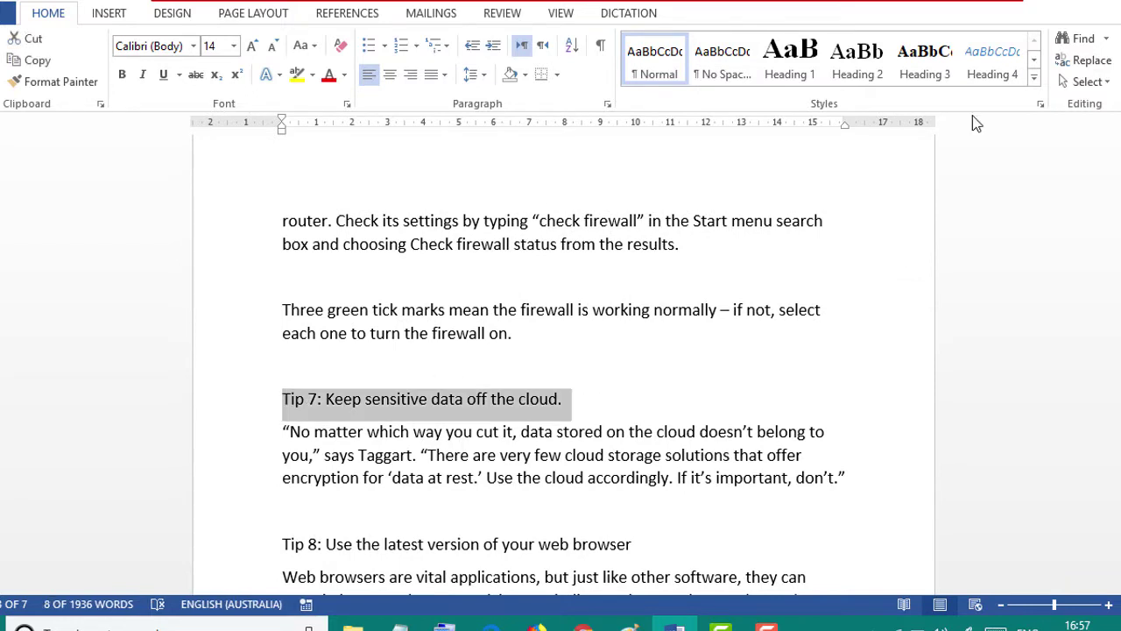
{"action": "left_click", "coordinate": [794, 67]}
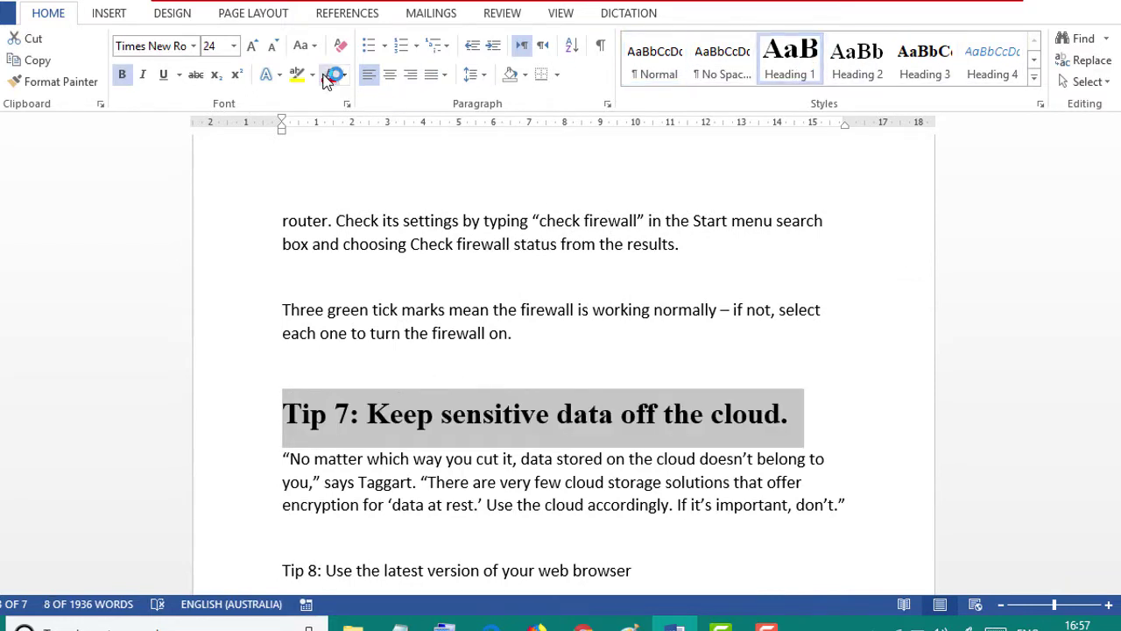
{"action": "left_click", "coordinate": [389, 75]}
{"action": "left_click", "coordinate": [438, 504]}
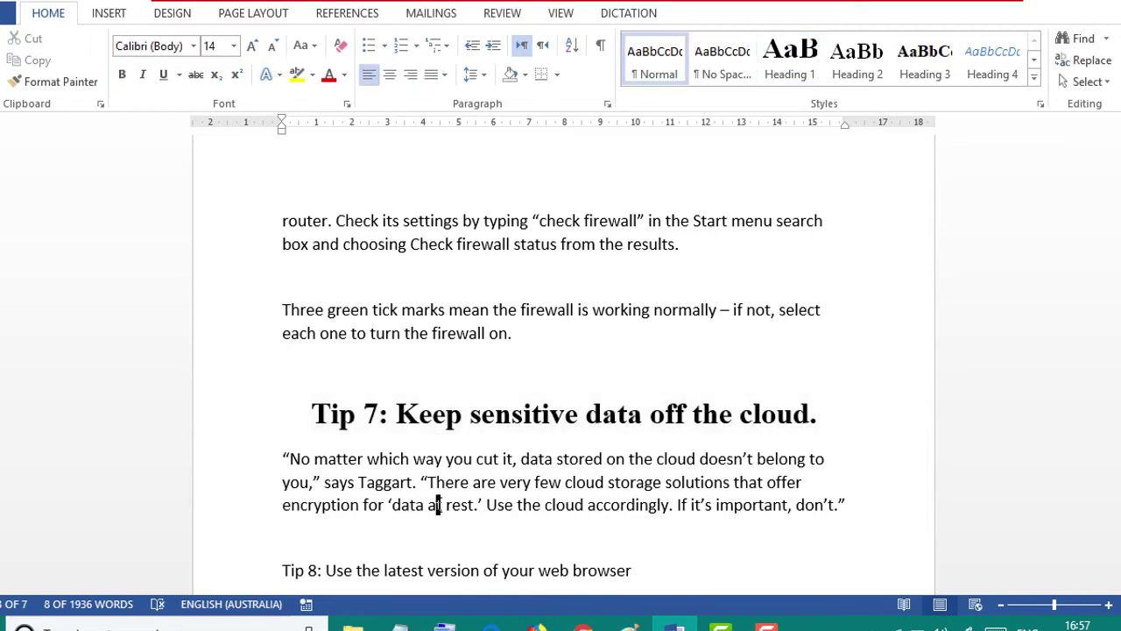
Step: Format the line "Tip 9: Use Complex and Secure Passwords:" with the Heading 2 style and centre it
{"action": "scroll", "coordinate": [420, 501], "scroll_direction": "down", "scroll_amount": 10}
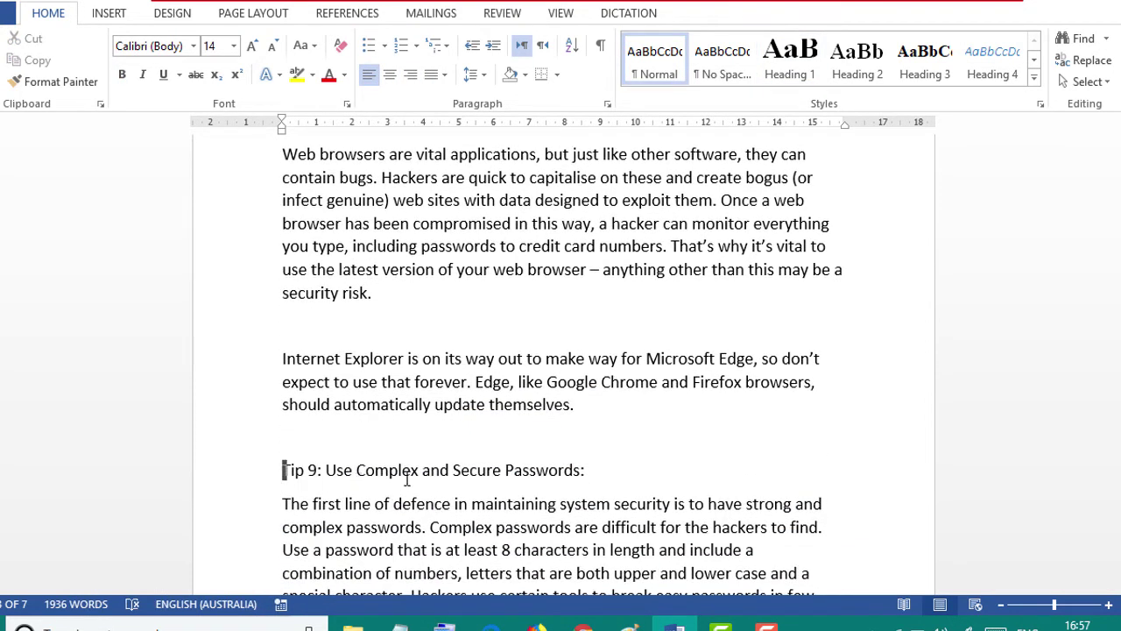
{"action": "left_click", "coordinate": [597, 471], "text": "shift"}
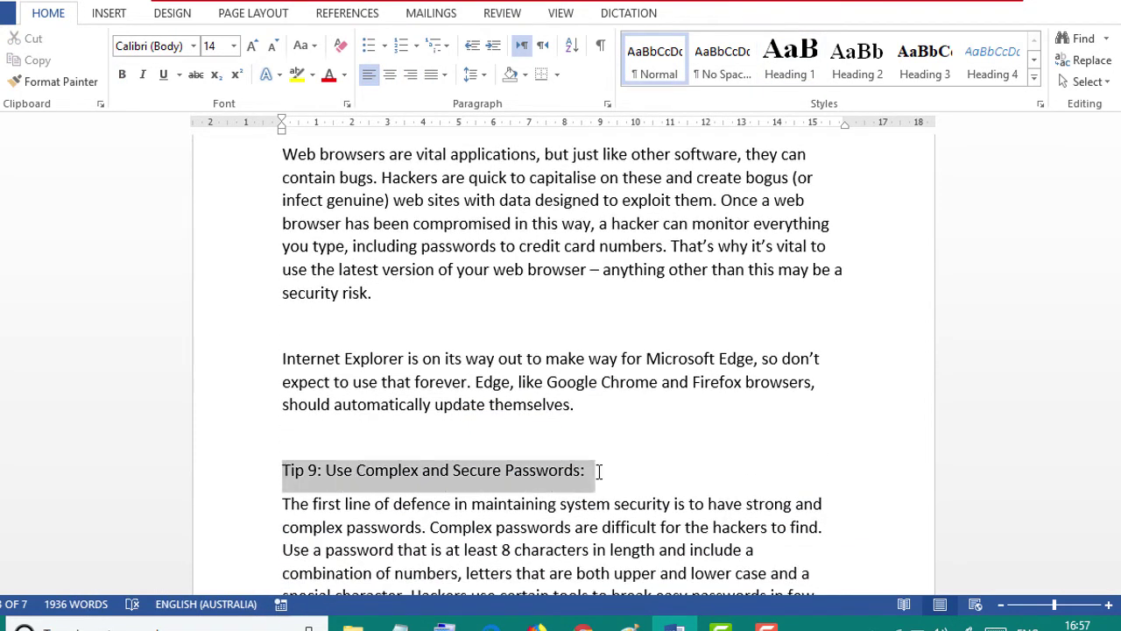
{"action": "left_click", "coordinate": [866, 66]}
{"action": "left_click", "coordinate": [394, 72]}
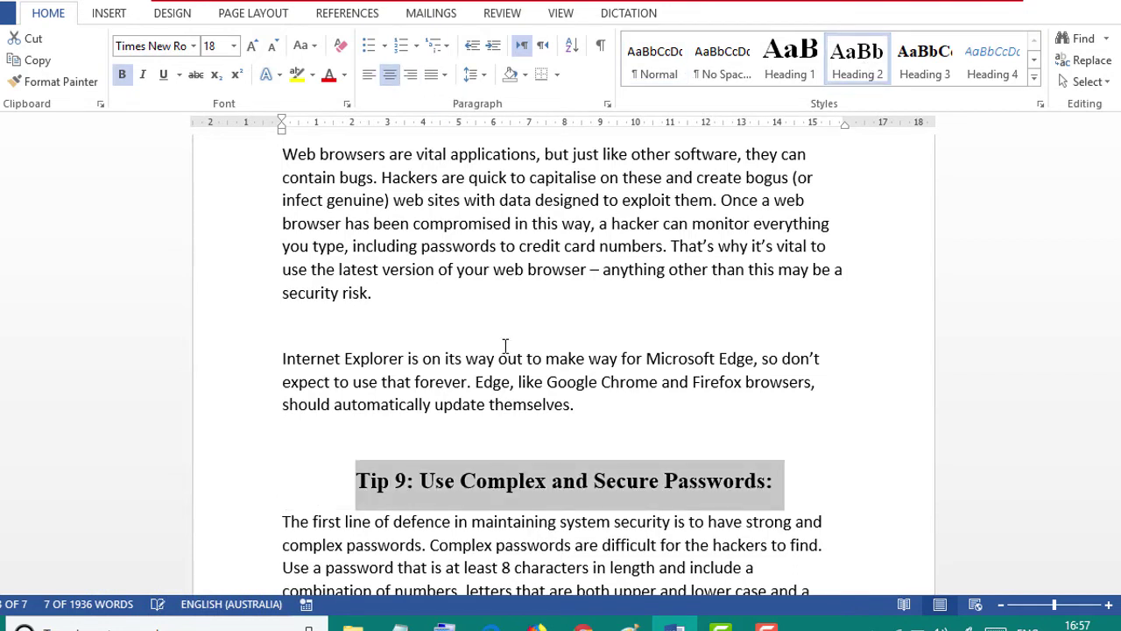
Step: Format the line "Tip 10: Avoid P2P File Sharing Software" with the Heading 3 style and centre it
{"action": "scroll", "coordinate": [506, 350], "scroll_direction": "down", "scroll_amount": 8}
{"action": "scroll", "coordinate": [512, 463], "scroll_direction": "down", "scroll_amount": 3}
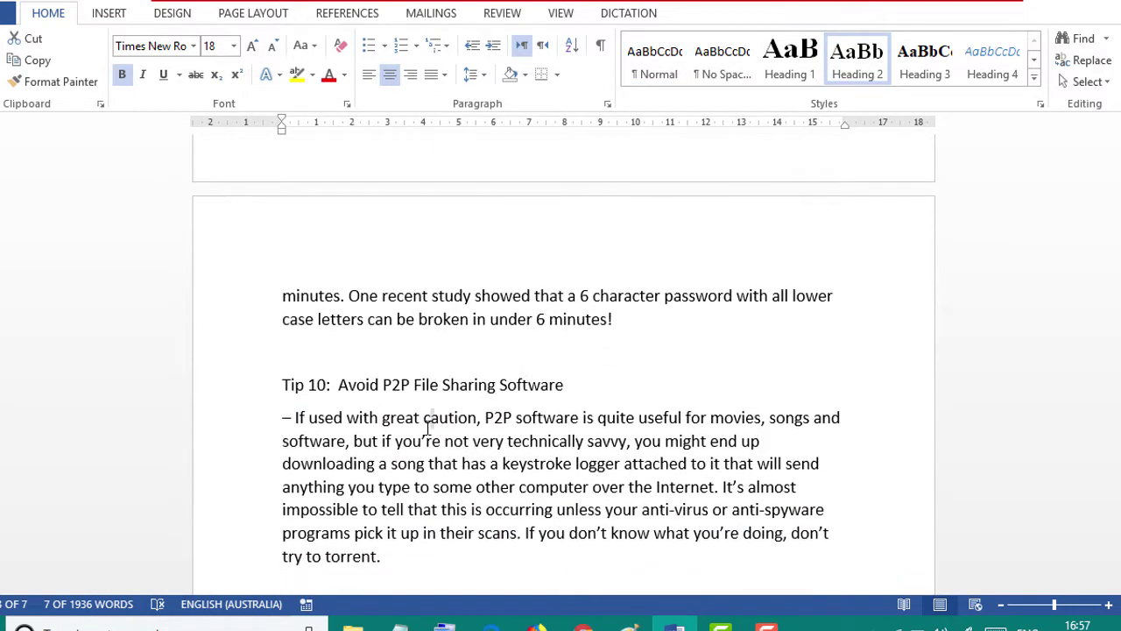
{"action": "left_click", "coordinate": [430, 418]}
{"action": "left_click_drag", "start_coordinate": [282, 383], "coordinate": [568, 392]}
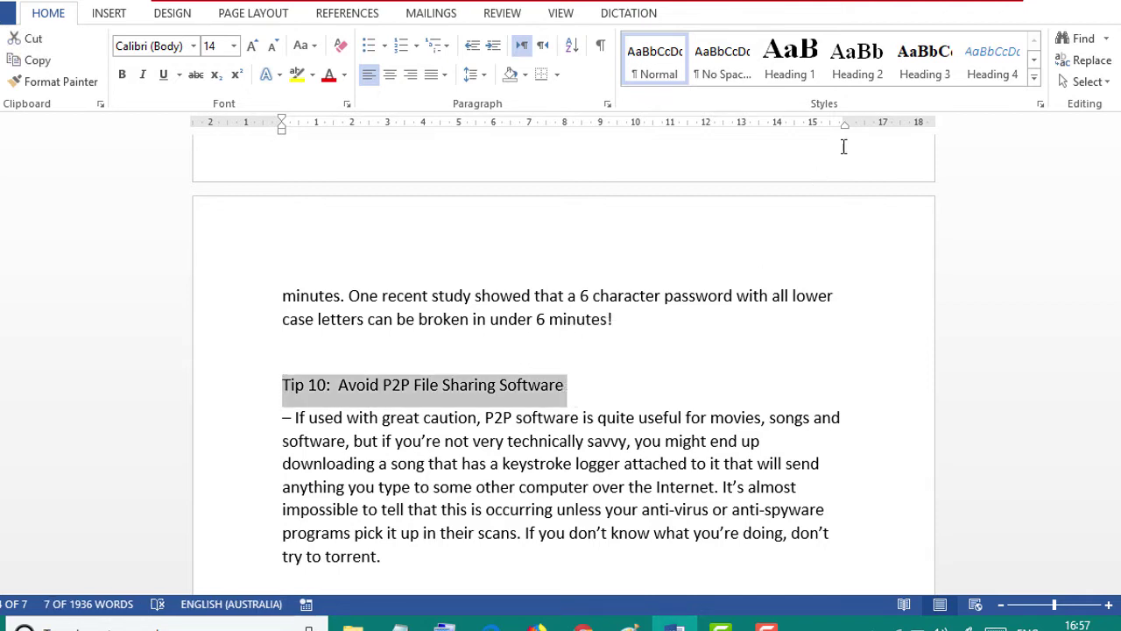
{"action": "left_click", "coordinate": [927, 75]}
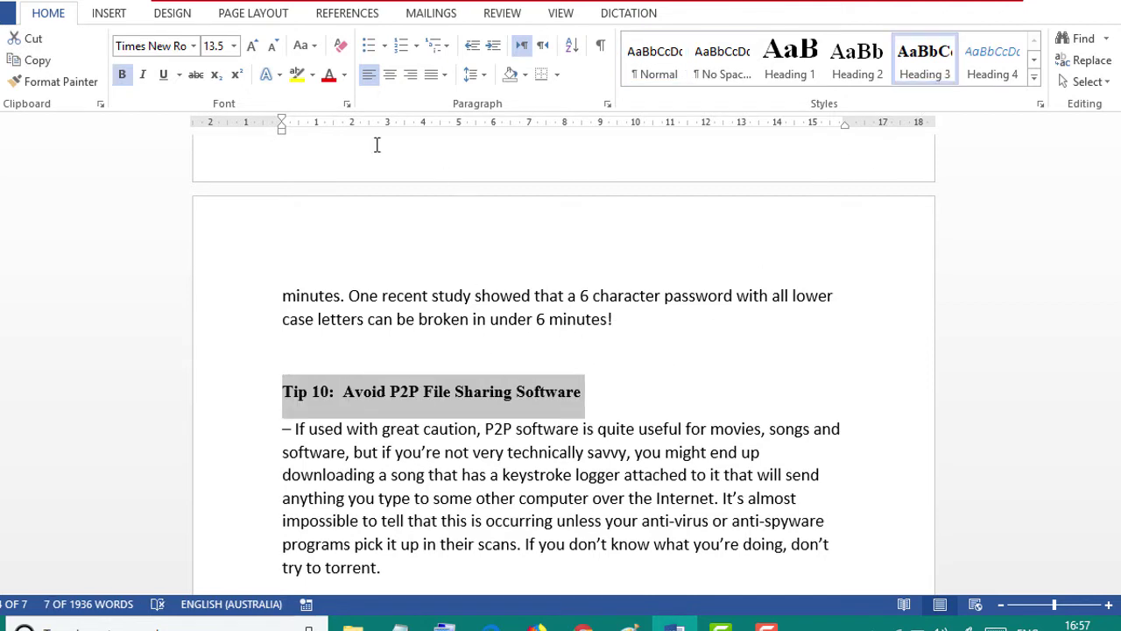
{"action": "left_click", "coordinate": [390, 75]}
{"action": "left_click", "coordinate": [473, 497]}
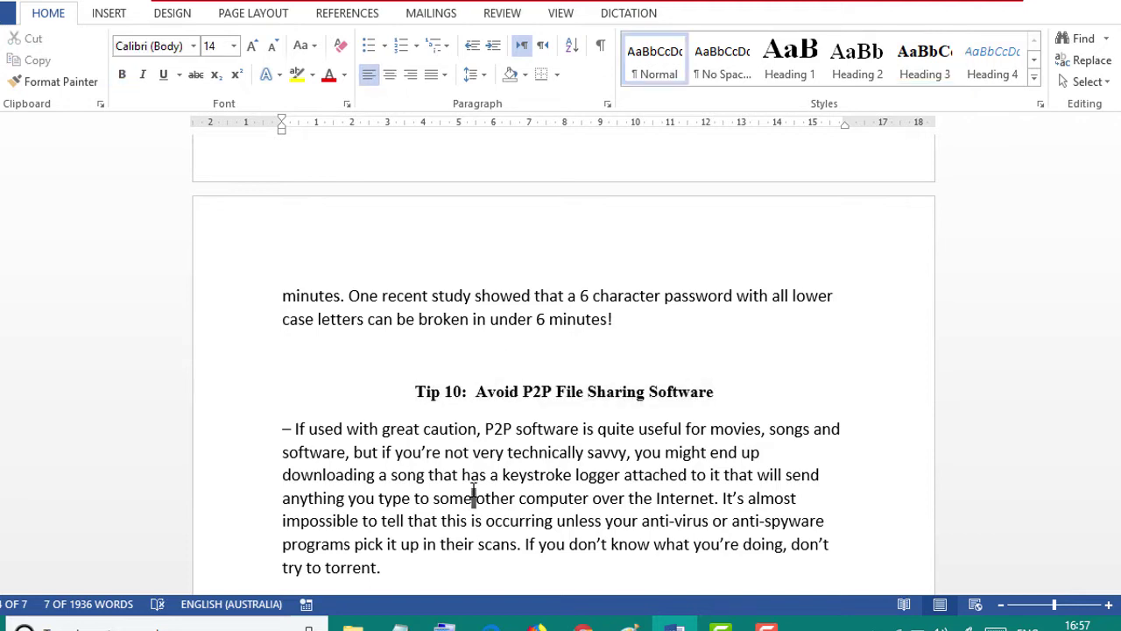
Step: Review the formatted tip headings and the remaining plain tip lines throughout the document, ending at the title on the first page
{"action": "scroll", "coordinate": [473, 497], "scroll_direction": "down", "scroll_amount": 3}
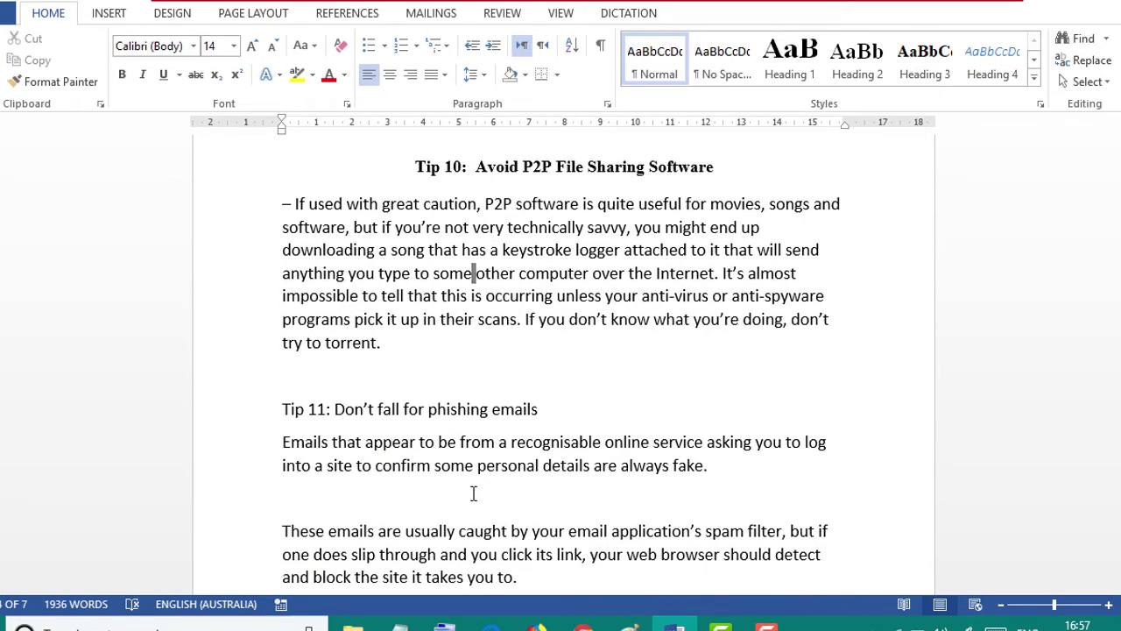
{"action": "scroll", "coordinate": [473, 493], "scroll_direction": "down", "scroll_amount": 3}
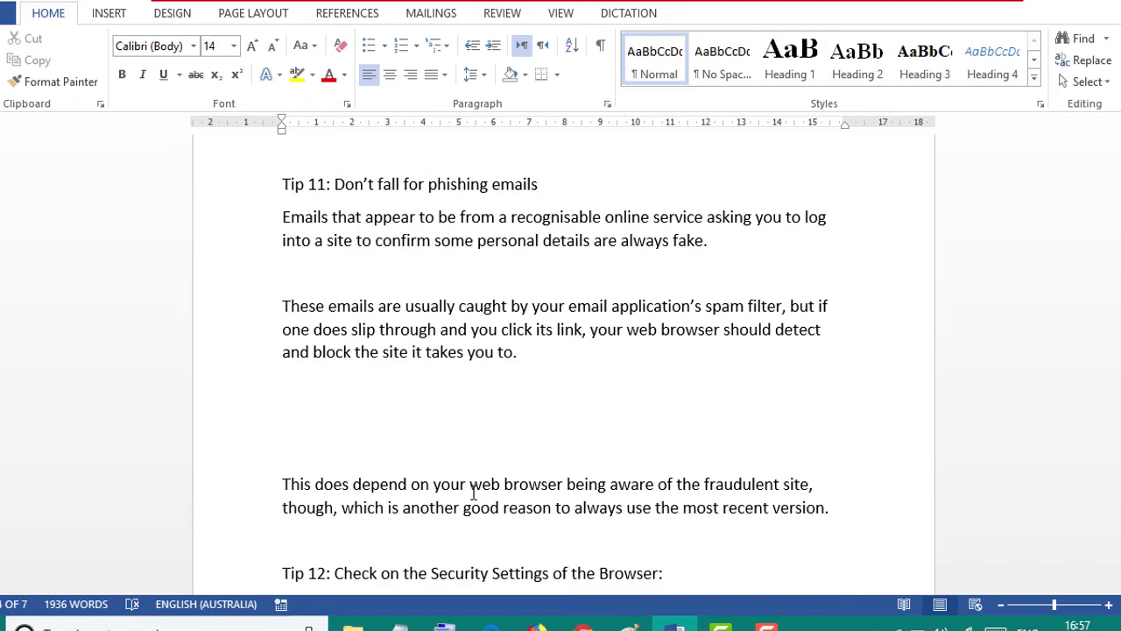
{"action": "scroll", "coordinate": [472, 493], "scroll_direction": "down", "scroll_amount": 2}
{"action": "scroll", "coordinate": [473, 492], "scroll_direction": "up", "scroll_amount": 14}
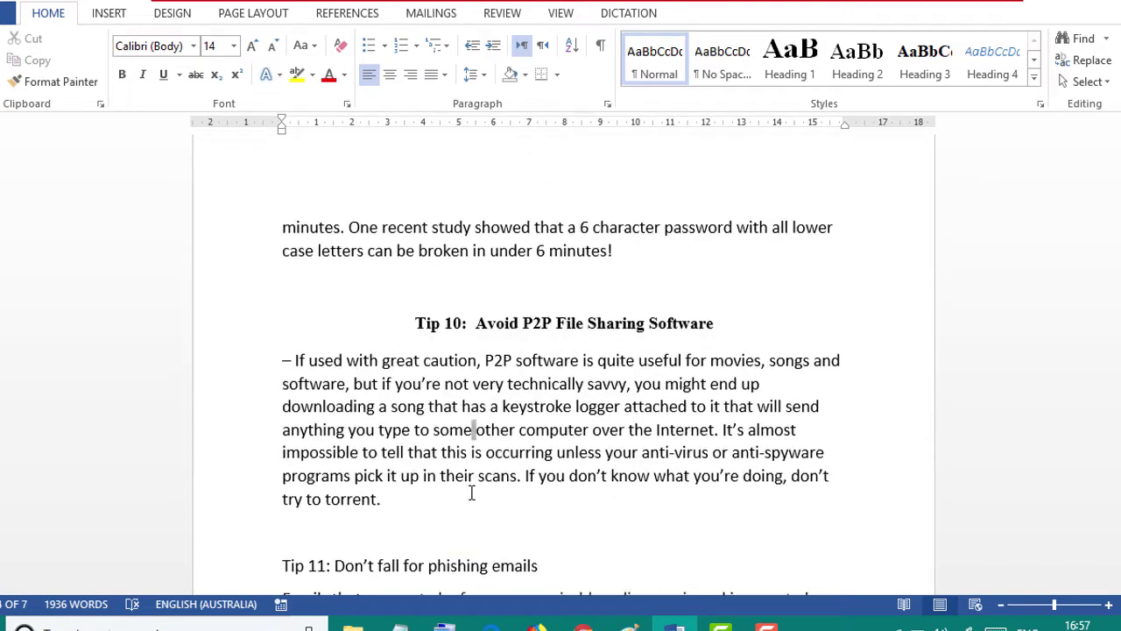
{"action": "scroll", "coordinate": [471, 493], "scroll_direction": "up", "scroll_amount": 15}
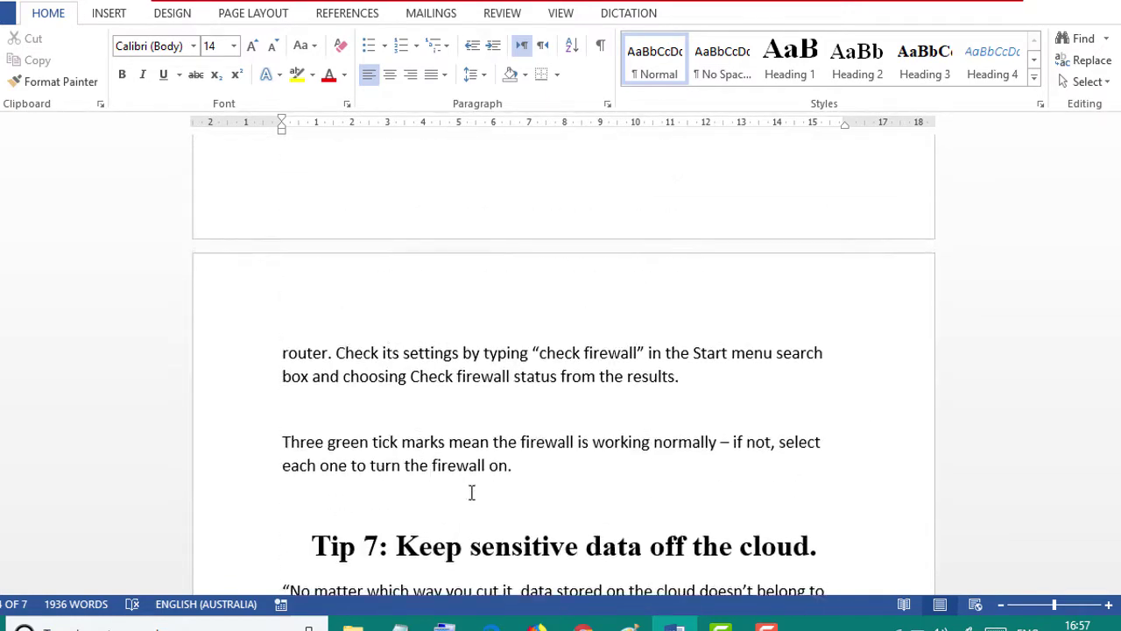
{"action": "scroll", "coordinate": [471, 493], "scroll_direction": "up", "scroll_amount": 15}
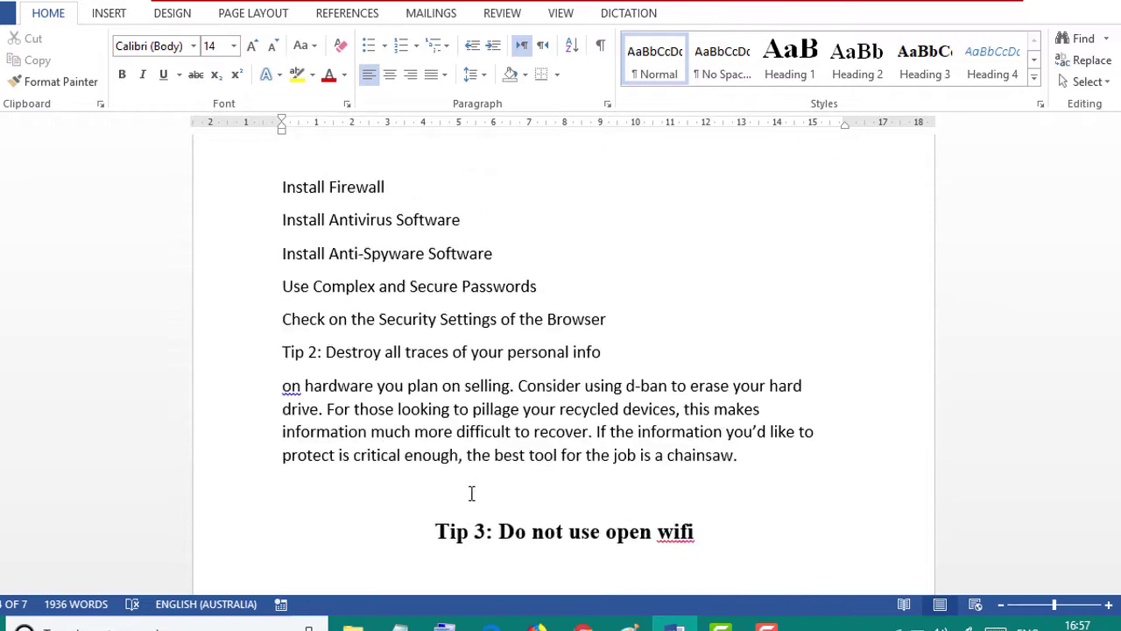
{"action": "scroll", "coordinate": [476, 506], "scroll_direction": "down", "scroll_amount": 6}
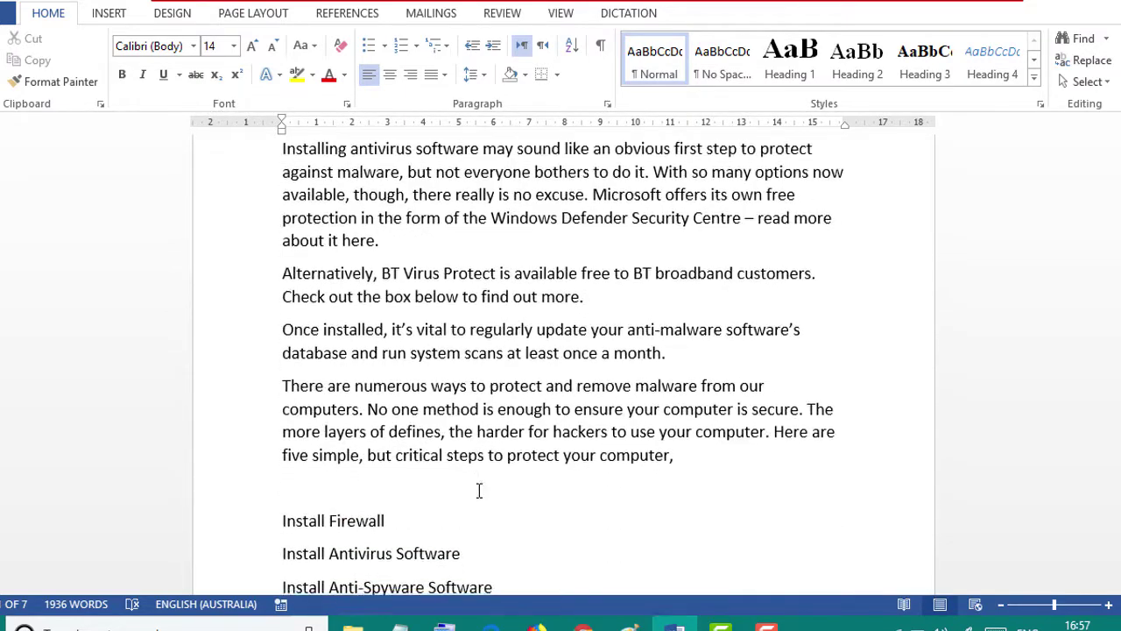
{"action": "scroll", "coordinate": [479, 489], "scroll_direction": "down", "scroll_amount": 10}
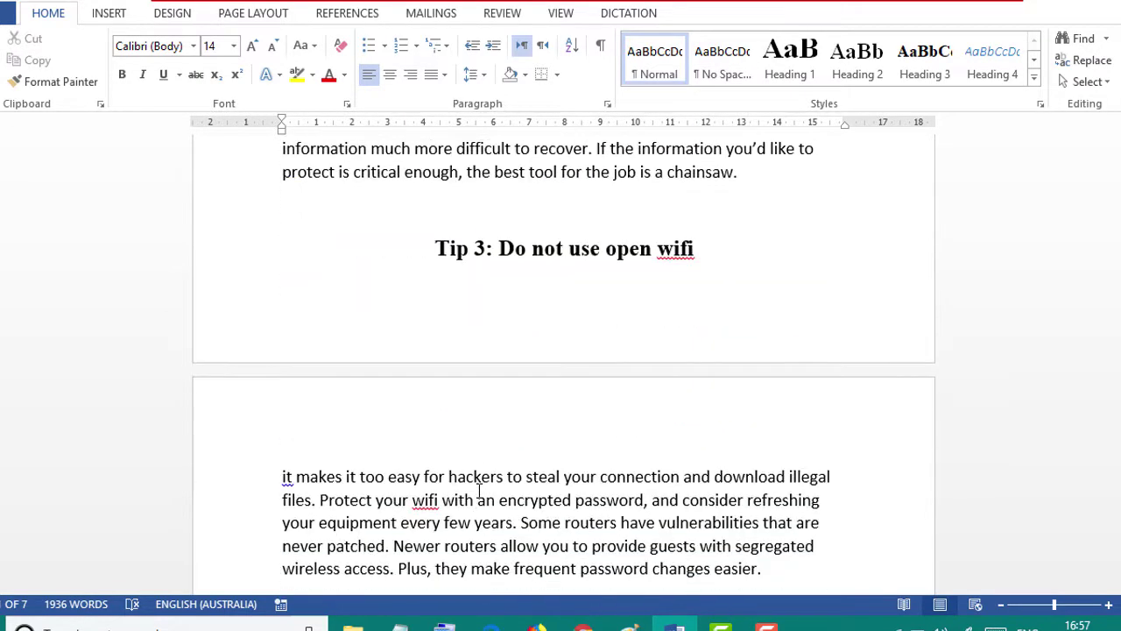
{"action": "scroll", "coordinate": [479, 493], "scroll_direction": "down", "scroll_amount": 3}
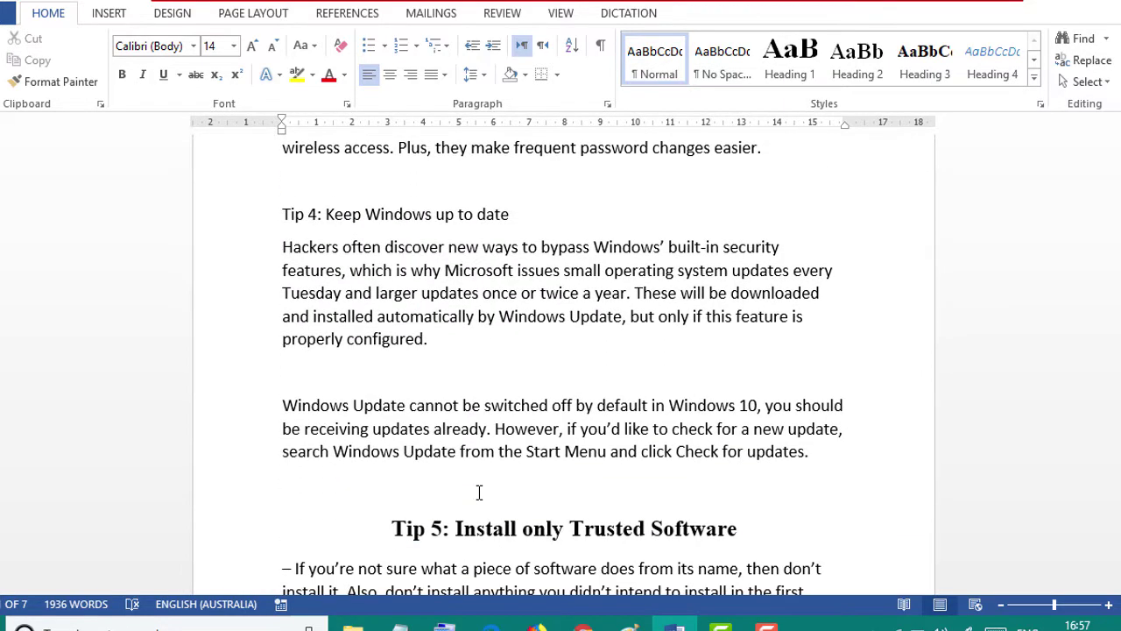
{"action": "scroll", "coordinate": [479, 493], "scroll_direction": "down", "scroll_amount": 8}
{"action": "scroll", "coordinate": [475, 493], "scroll_direction": "up", "scroll_amount": 4}
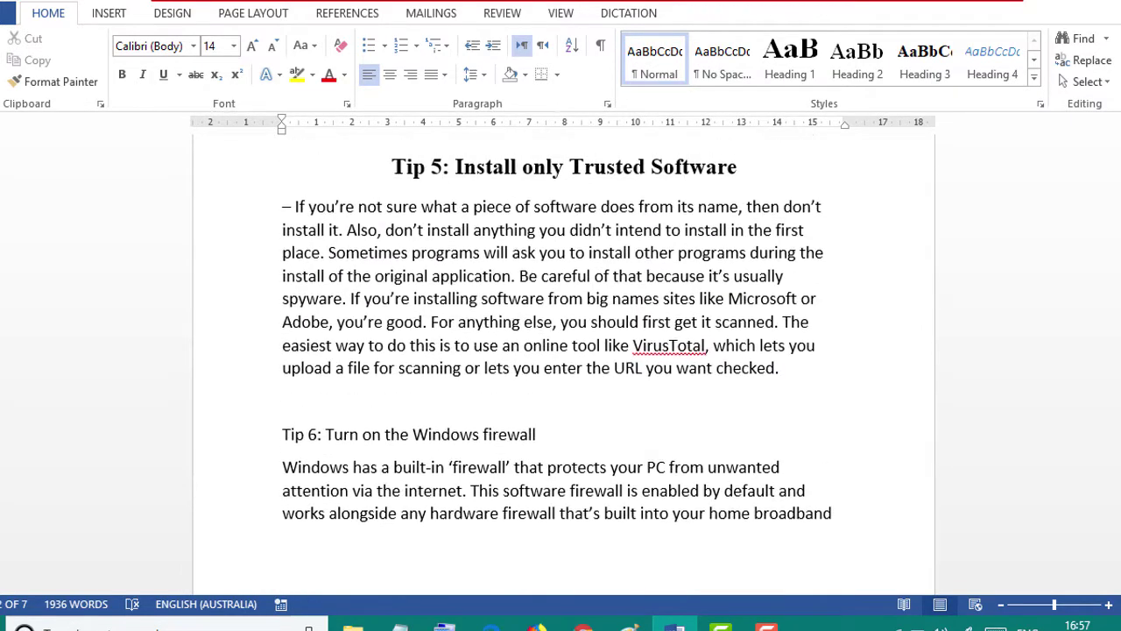
{"action": "left_click_drag", "start_coordinate": [1120, 244], "coordinate": [1120, 233]}
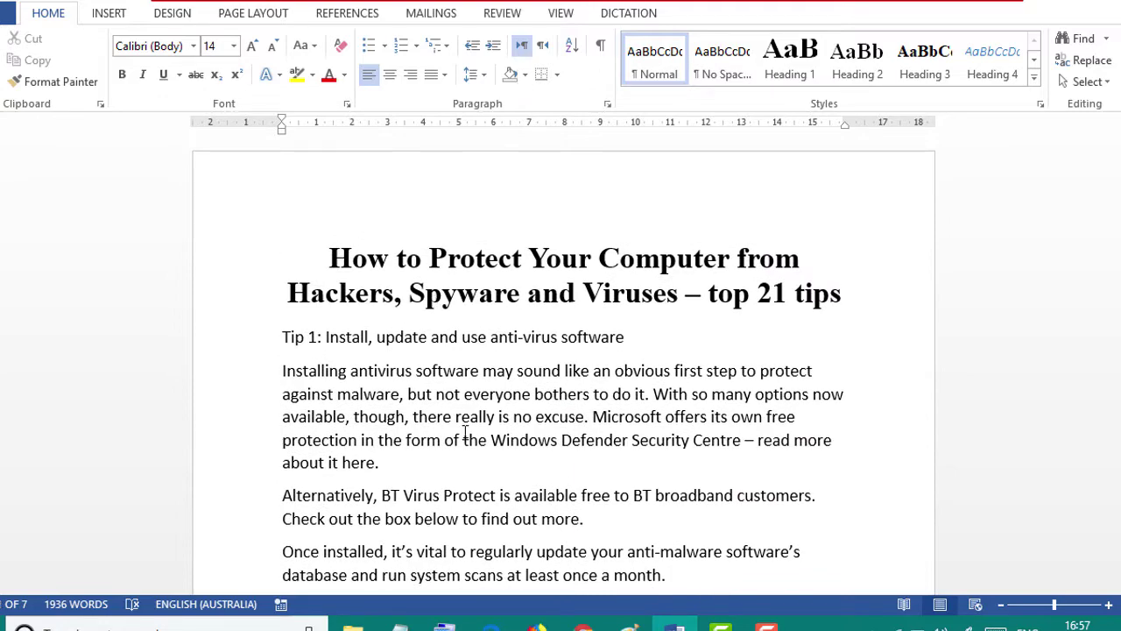
{"action": "left_click", "coordinate": [343, 14]}
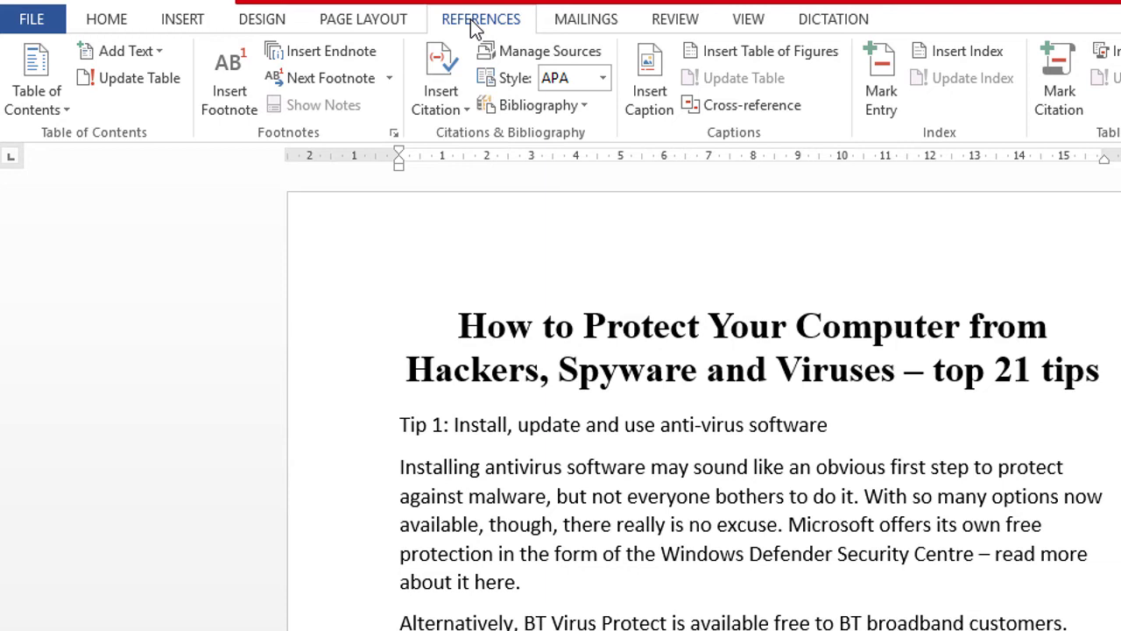
{"action": "left_click", "coordinate": [62, 115]}
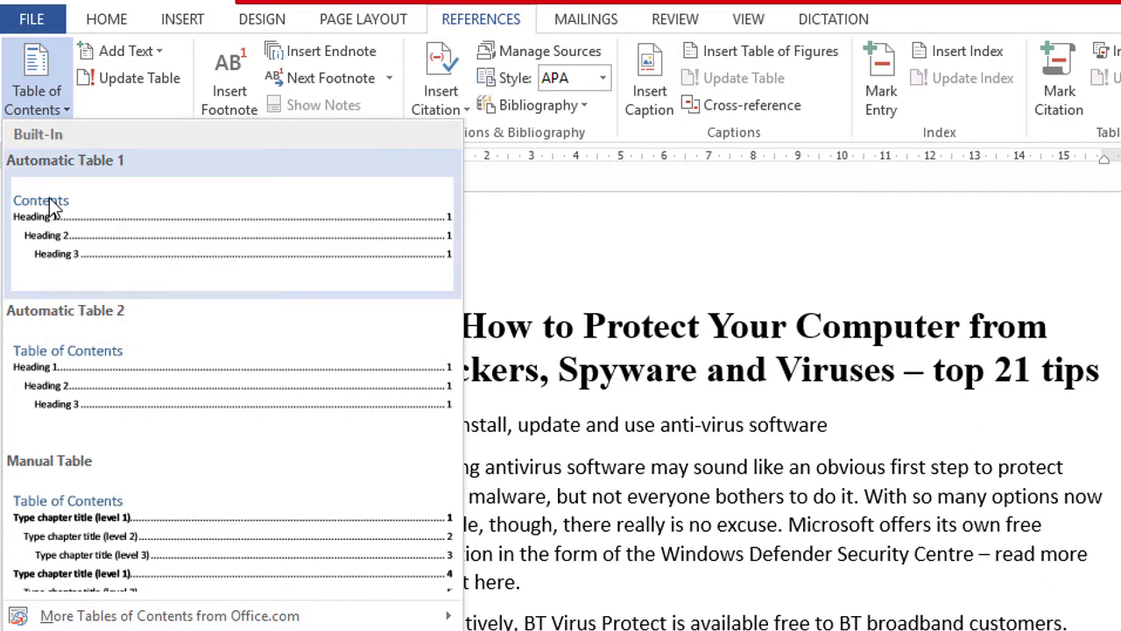
{"action": "left_click", "coordinate": [627, 245]}
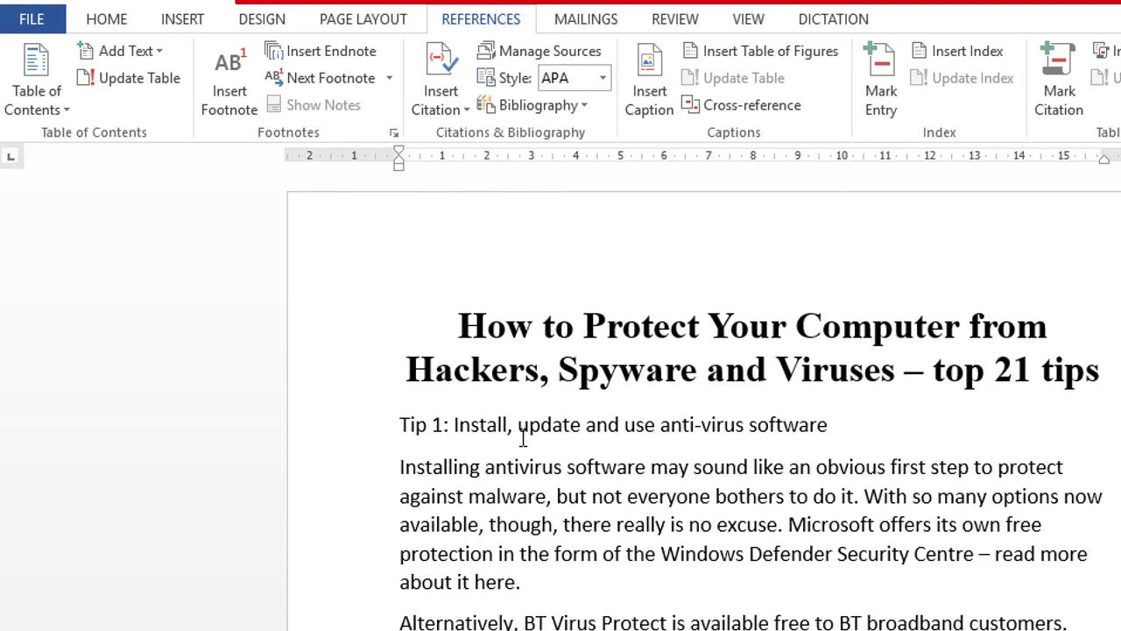
Step: Insert a blank page before the document title and left-align its empty first paragraph
{"action": "left_click", "coordinate": [408, 322]}
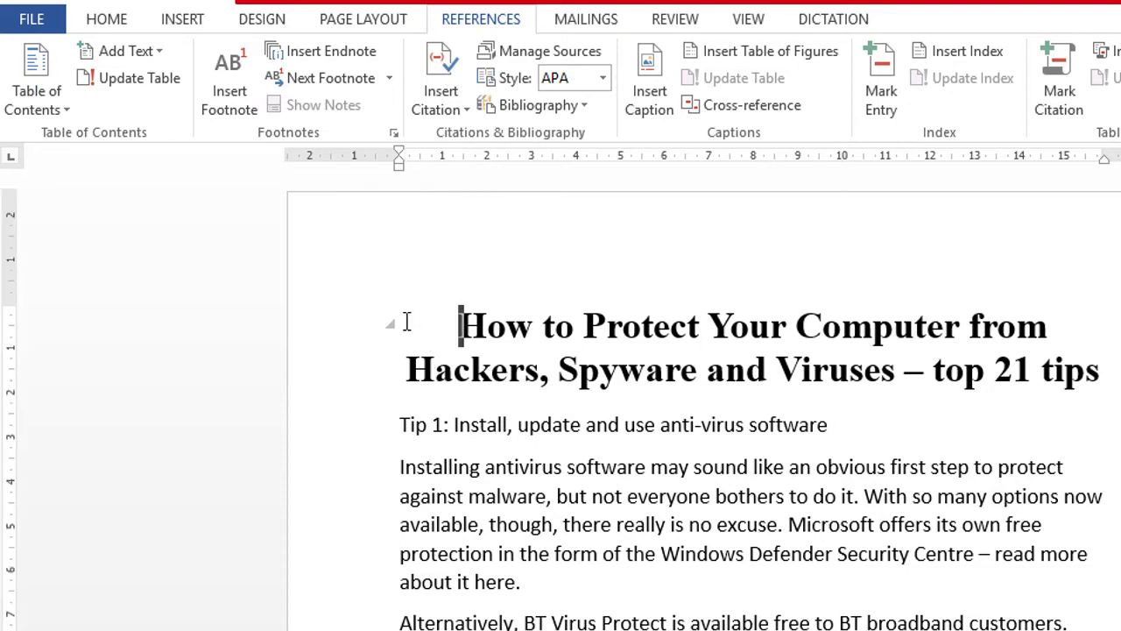
{"action": "key", "text": "Return"}
{"action": "key", "text": "Return"}
{"action": "key", "text": "ctrl+Return"}
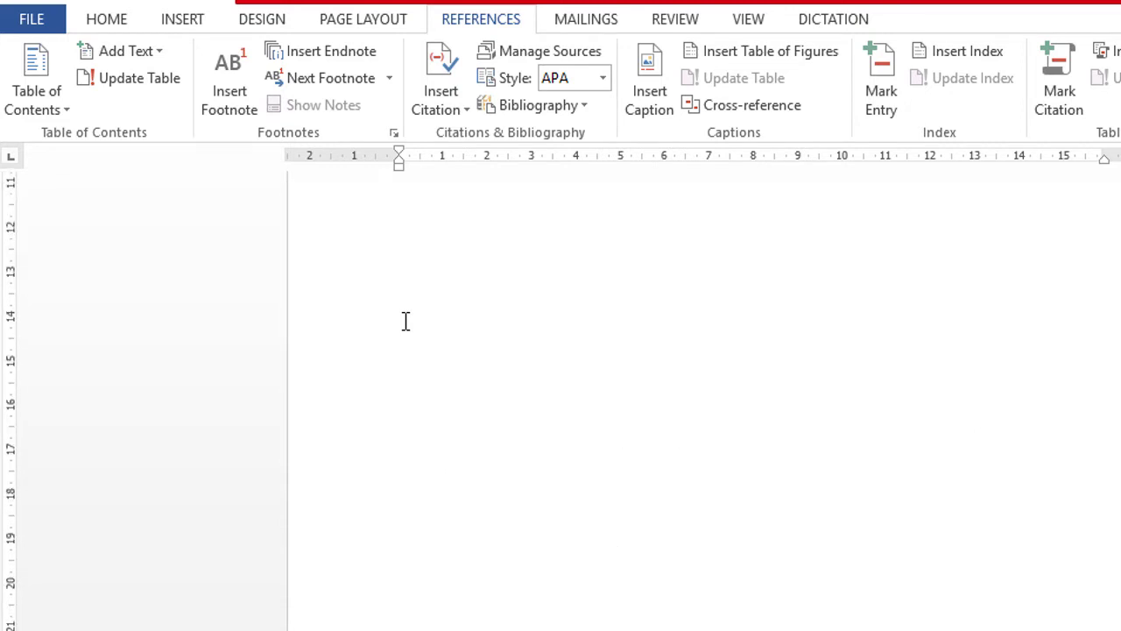
{"action": "scroll", "coordinate": [450, 325], "scroll_direction": "up", "scroll_amount": 3}
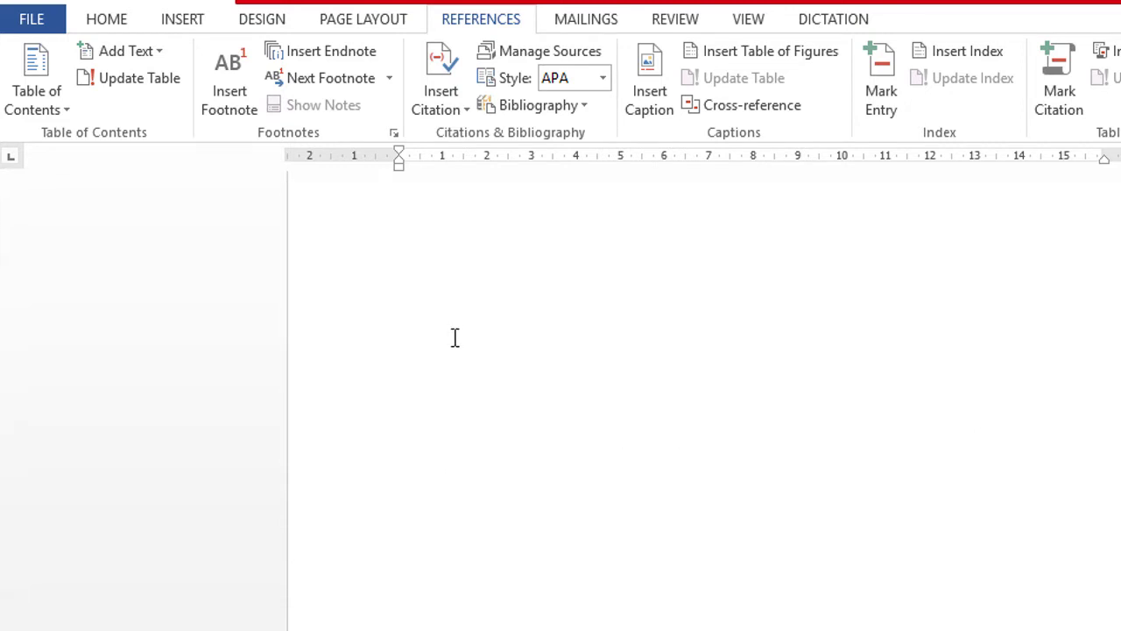
{"action": "scroll", "coordinate": [470, 358], "scroll_direction": "up", "scroll_amount": 1}
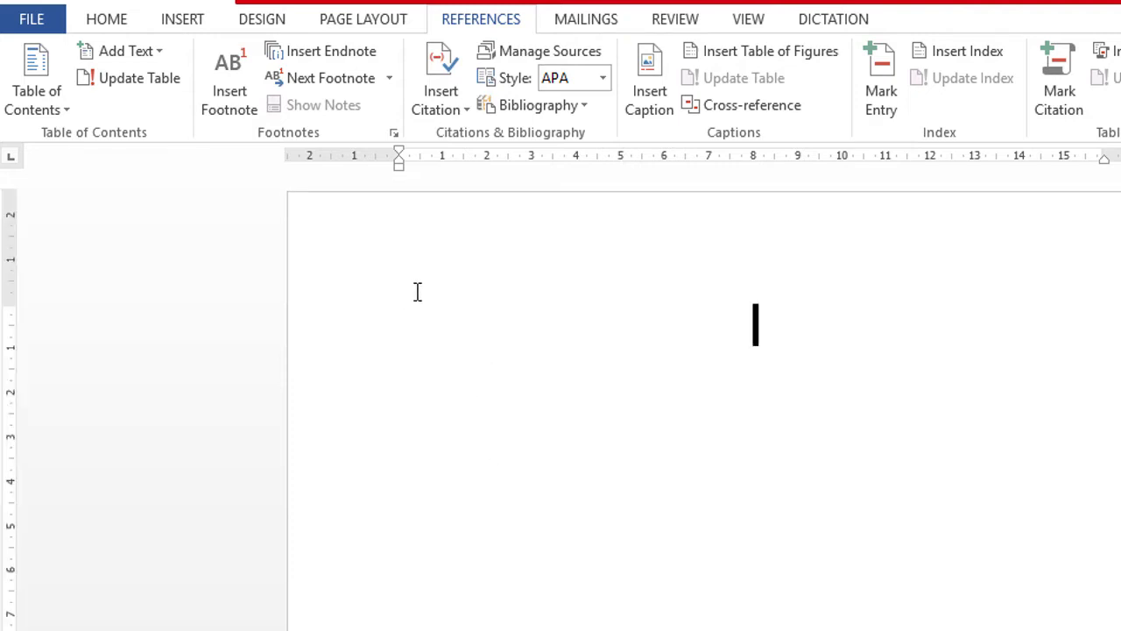
{"action": "left_click", "coordinate": [128, 25]}
{"action": "left_click", "coordinate": [512, 104]}
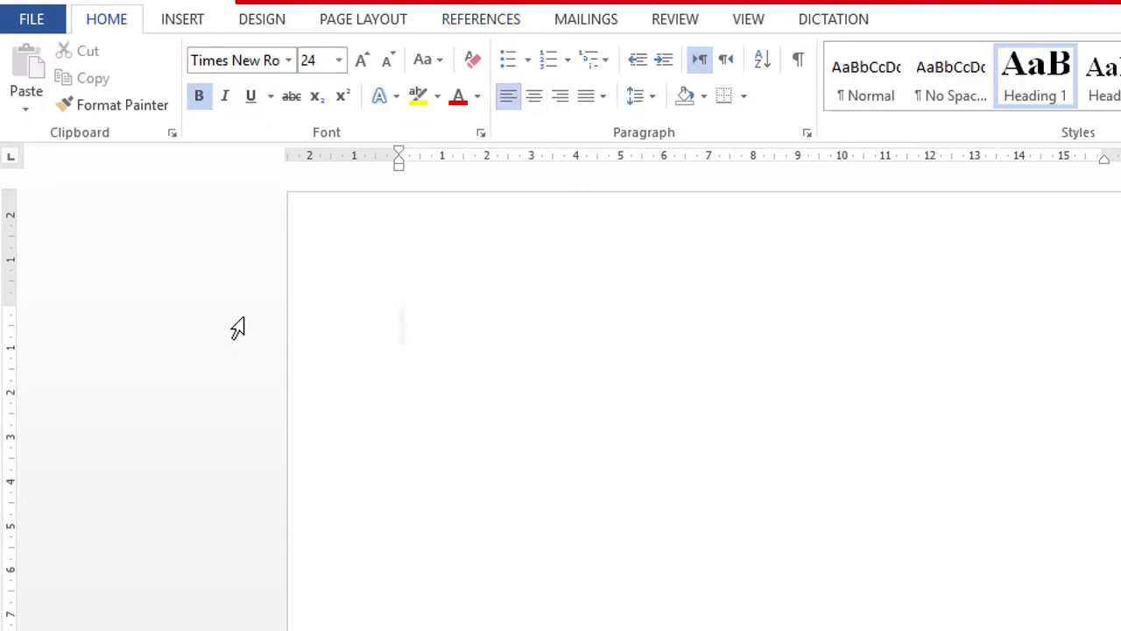
Step: Insert a table of contents in the Automatic Table 1 layout on the blank first page
{"action": "left_click", "coordinate": [487, 24]}
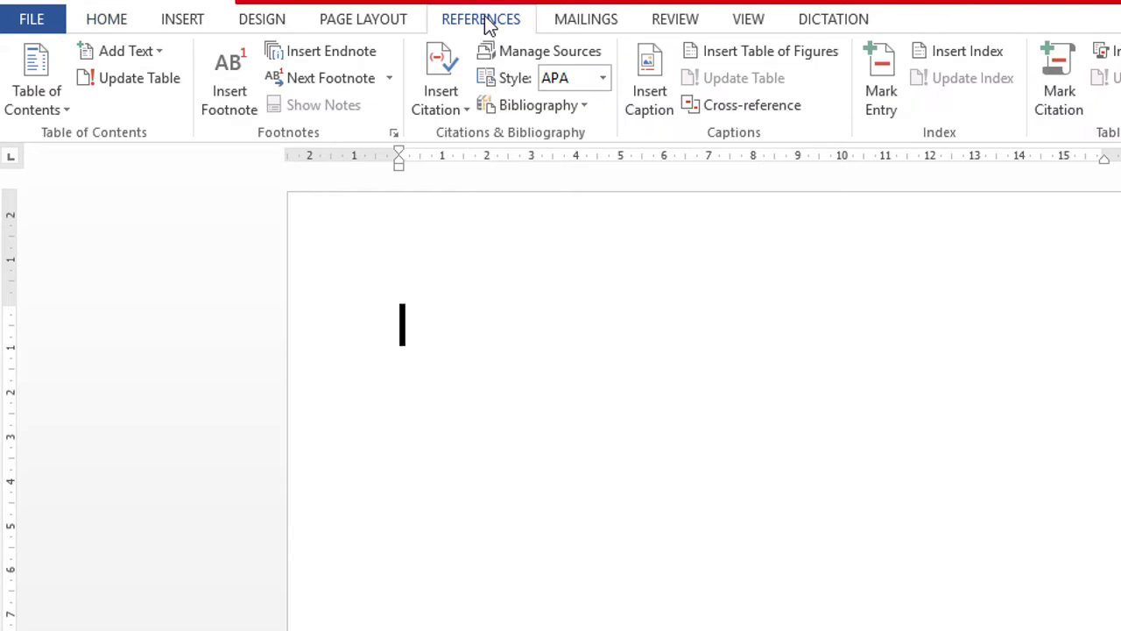
{"action": "left_click", "coordinate": [64, 112]}
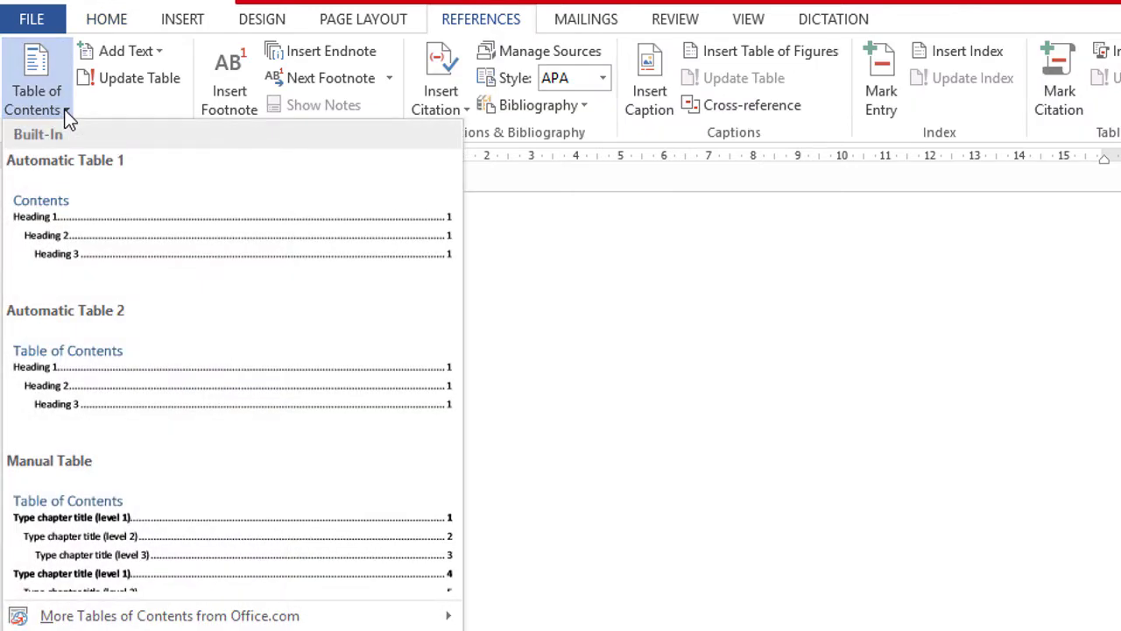
{"action": "left_click", "coordinate": [85, 214]}
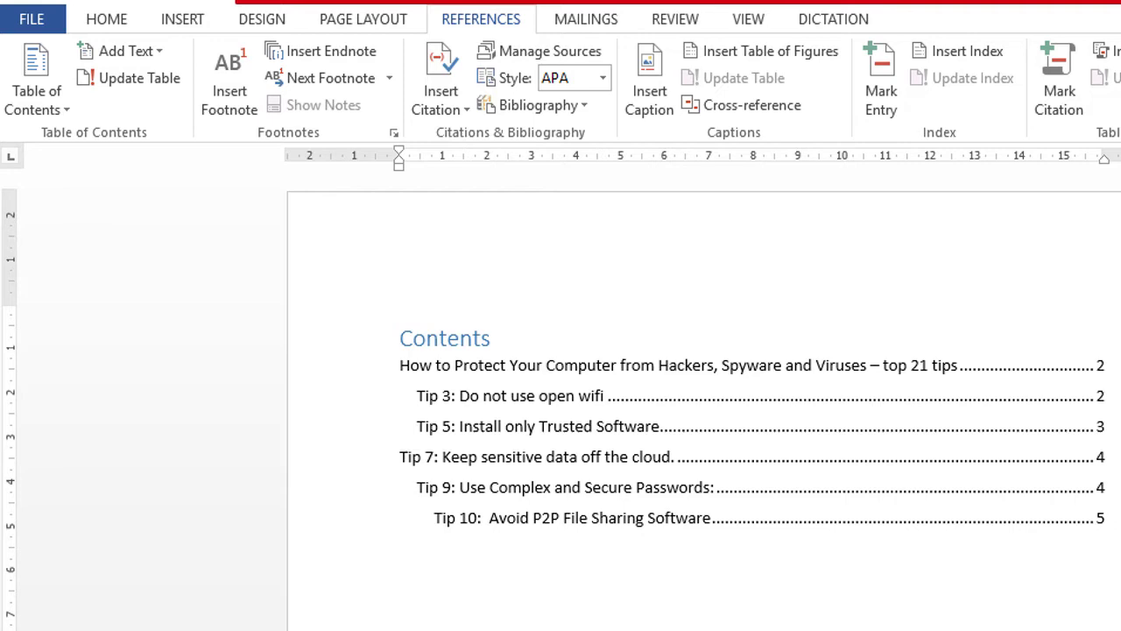
{"action": "scroll", "coordinate": [717, 616], "scroll_direction": "down", "scroll_amount": 3}
{"action": "scroll", "coordinate": [716, 616], "scroll_direction": "up", "scroll_amount": 3}
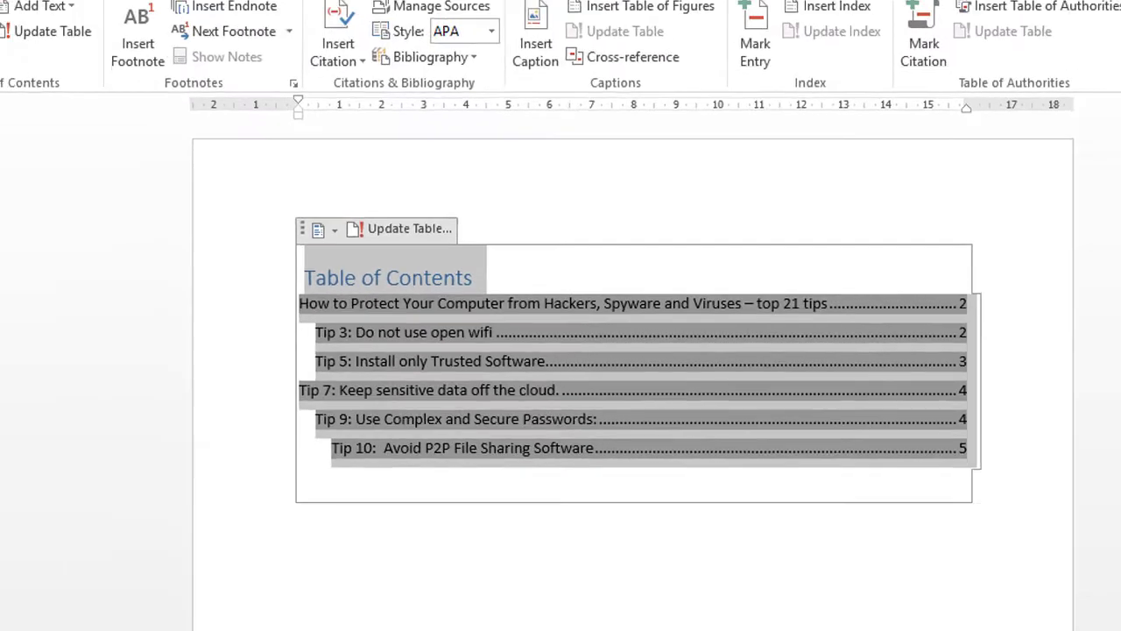
Step: Increase the font size of the whole table of contents by two increments
{"action": "left_click", "coordinate": [83, 15]}
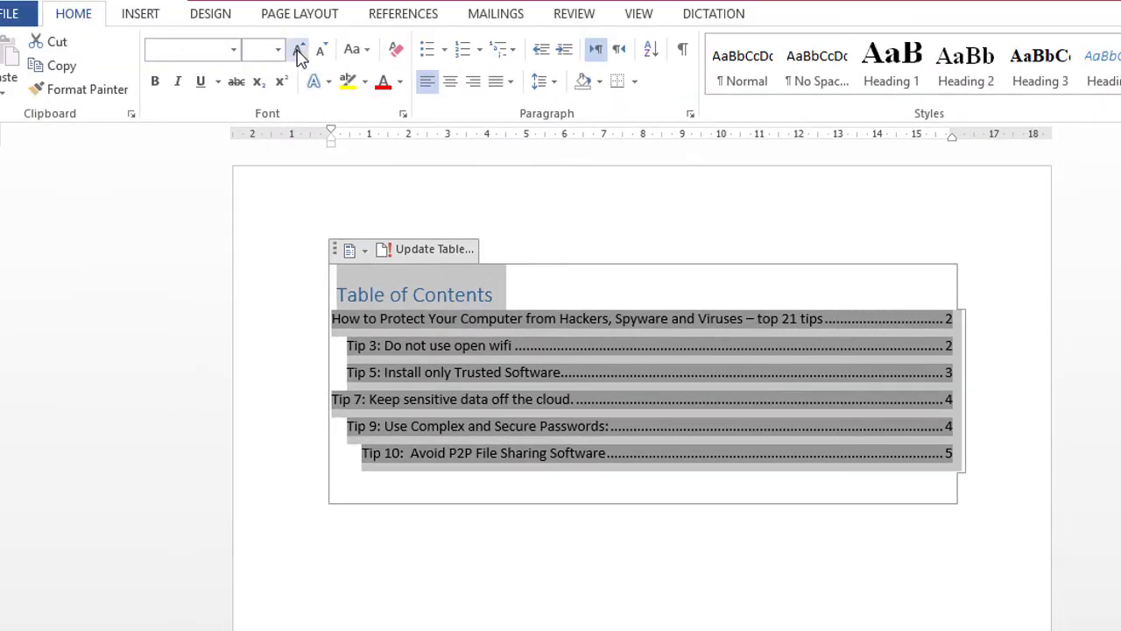
{"action": "left_click", "coordinate": [299, 50]}
{"action": "left_click", "coordinate": [298, 50]}
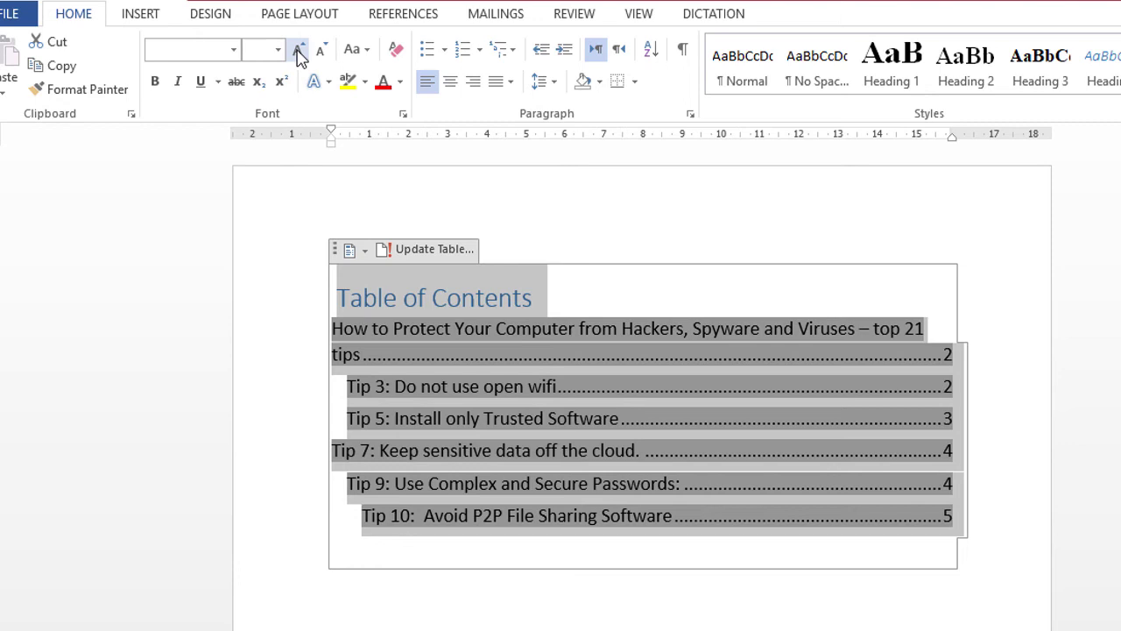
Step: Change the font colour of the whole table of contents to the dark orange theme colour
{"action": "left_click", "coordinate": [399, 84]}
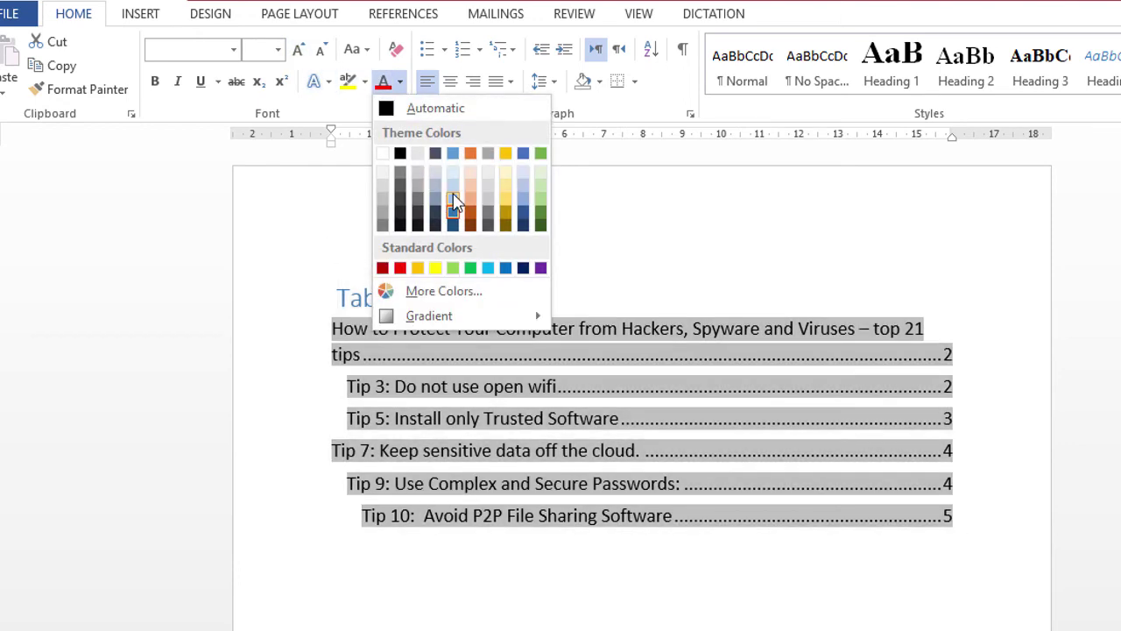
{"action": "left_click", "coordinate": [454, 201]}
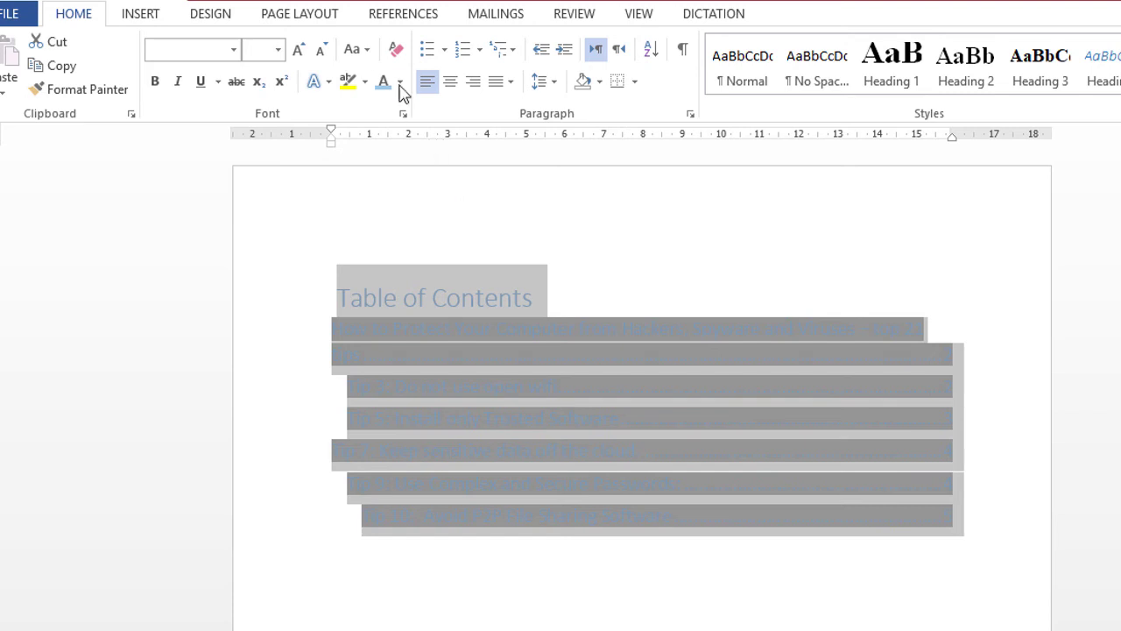
{"action": "left_click", "coordinate": [400, 85]}
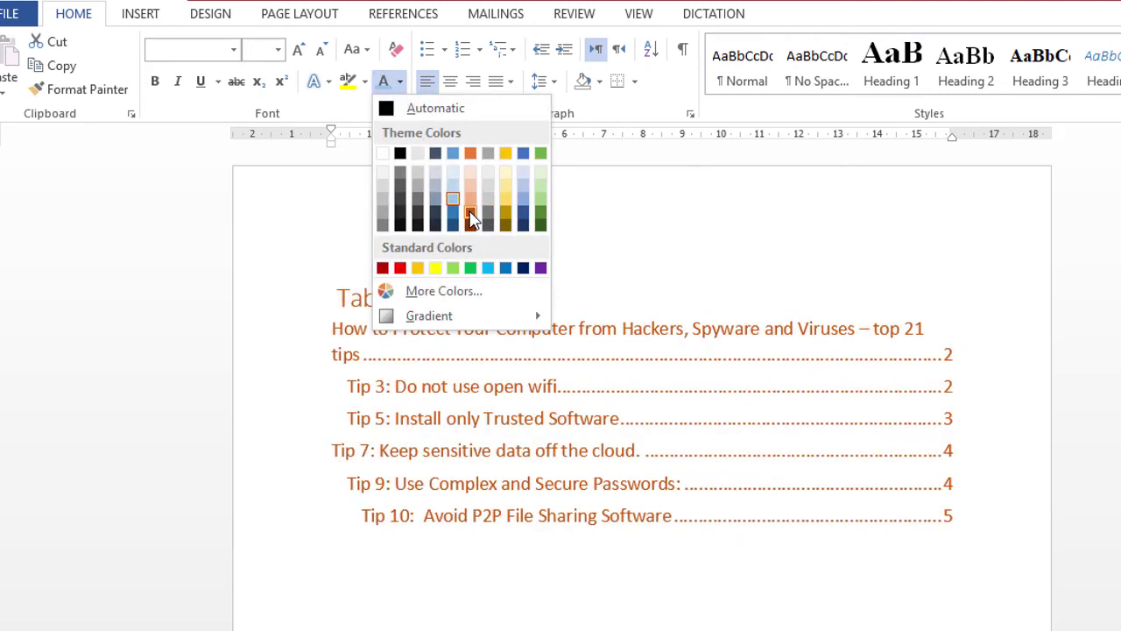
{"action": "left_click", "coordinate": [470, 216]}
{"action": "left_click", "coordinate": [423, 580]}
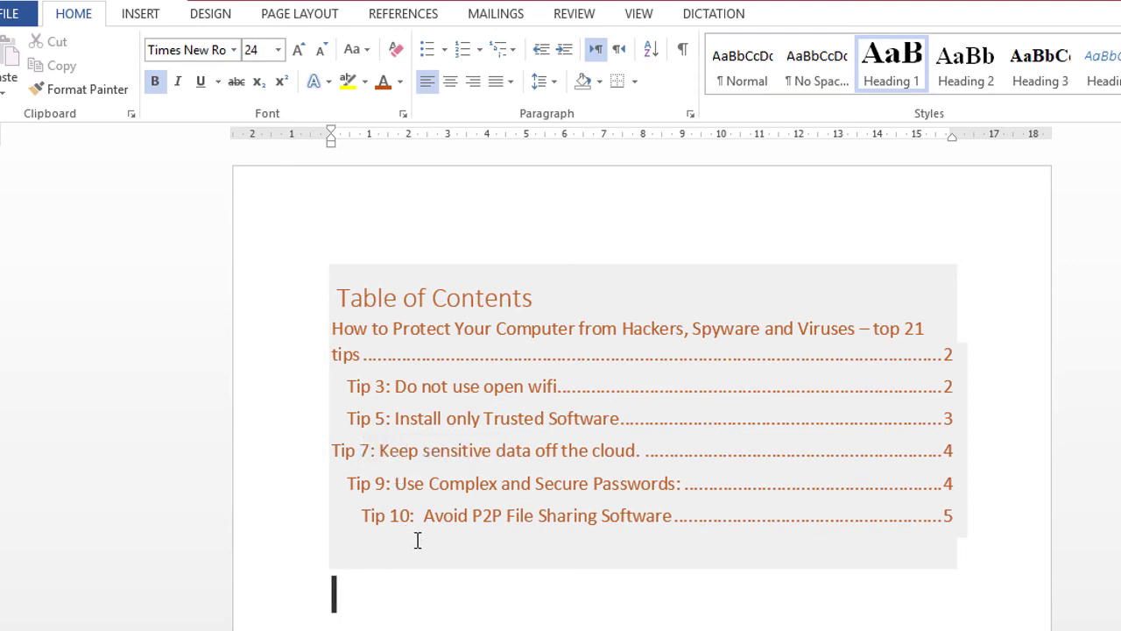
Step: Review the title and tip headings in the document body, ending back at the table of contents
{"action": "scroll", "coordinate": [503, 565], "scroll_direction": "down", "scroll_amount": 8}
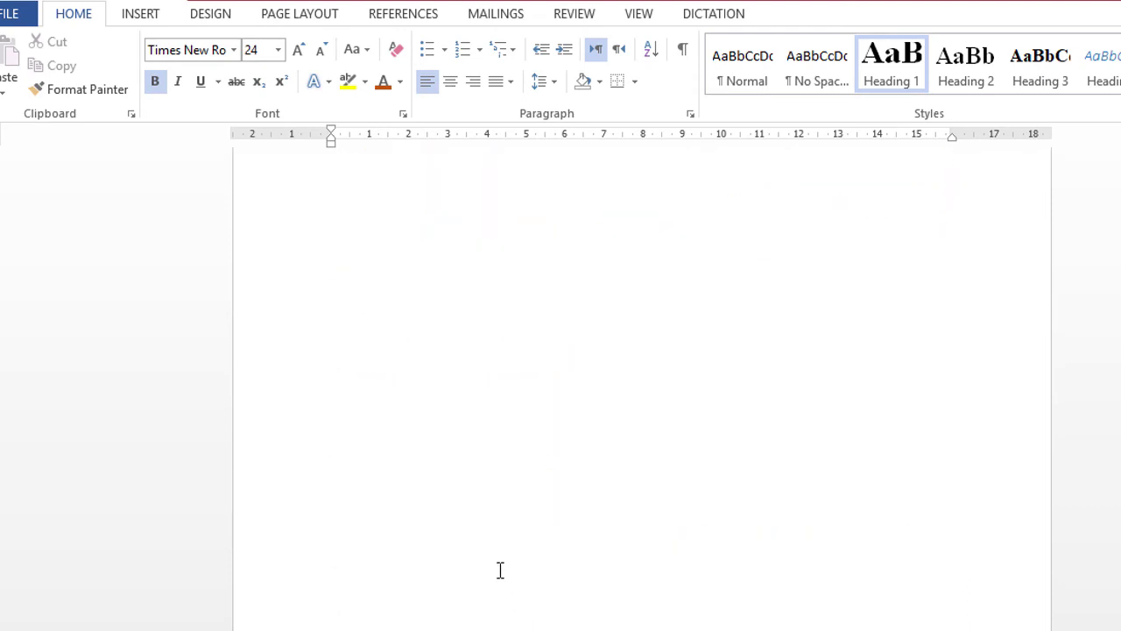
{"action": "scroll", "coordinate": [506, 554], "scroll_direction": "down", "scroll_amount": 12}
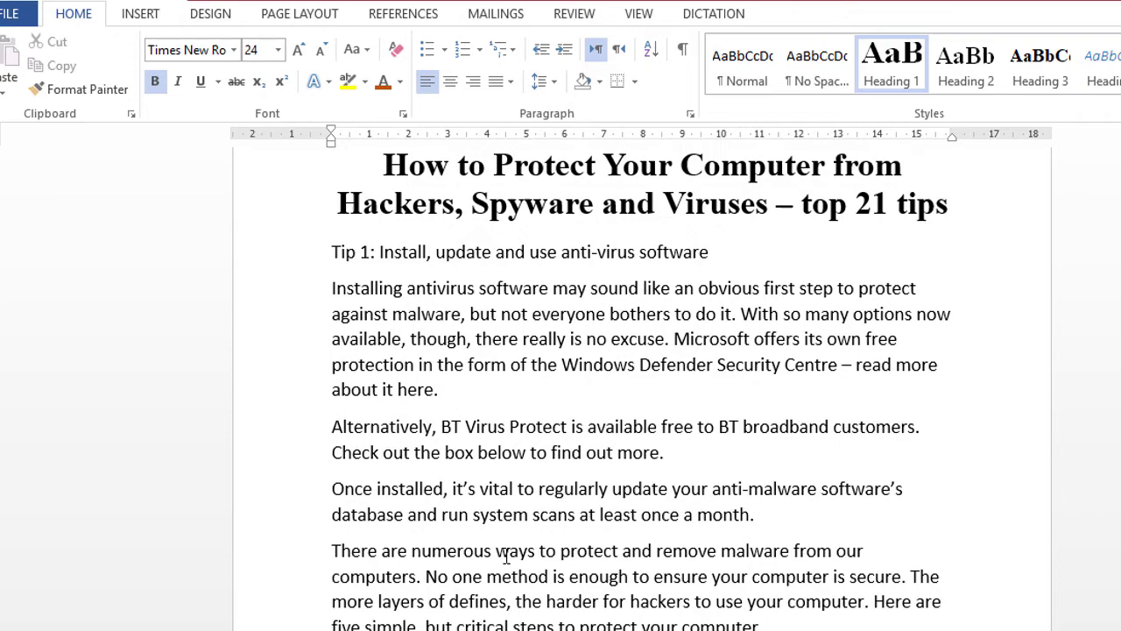
{"action": "scroll", "coordinate": [508, 548], "scroll_direction": "down", "scroll_amount": 15}
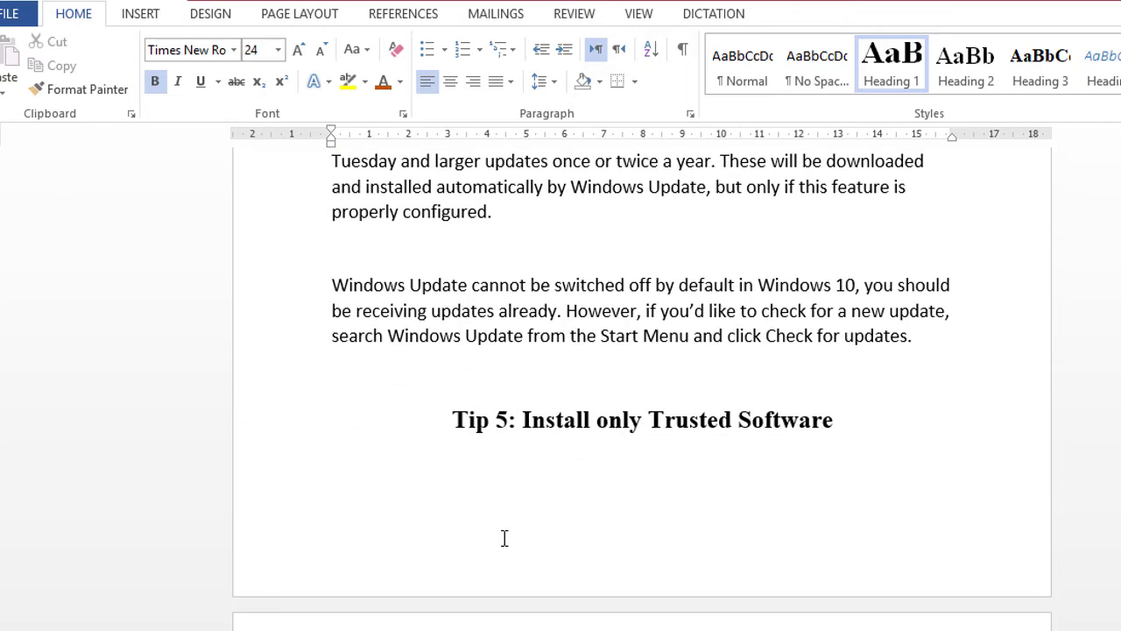
{"action": "scroll", "coordinate": [504, 540], "scroll_direction": "up", "scroll_amount": 15}
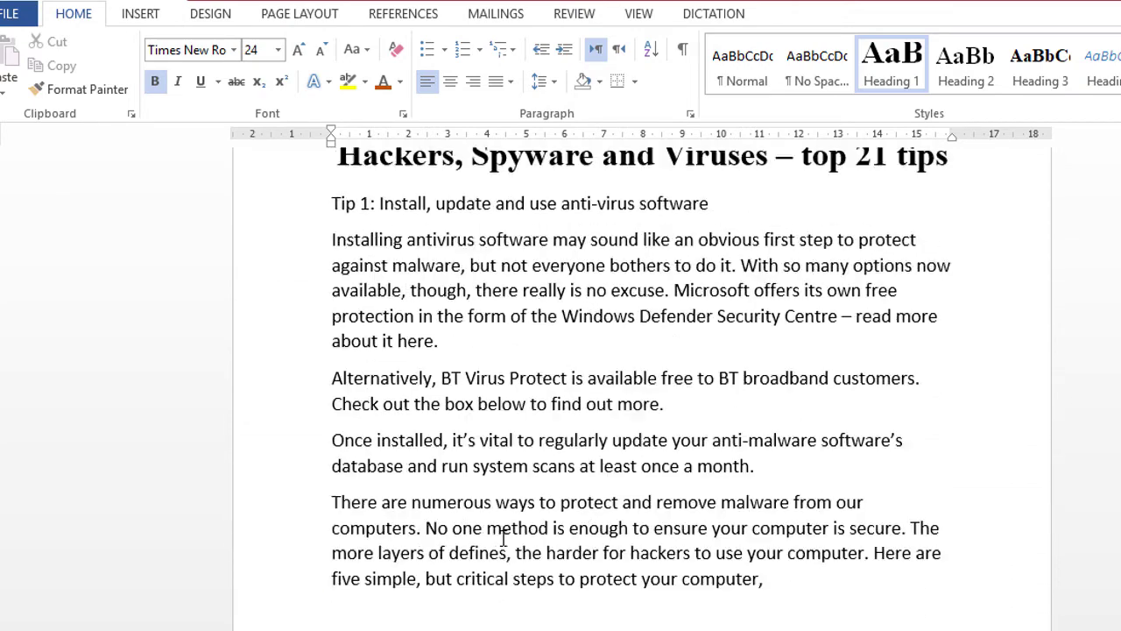
{"action": "scroll", "coordinate": [503, 537], "scroll_direction": "up", "scroll_amount": 10}
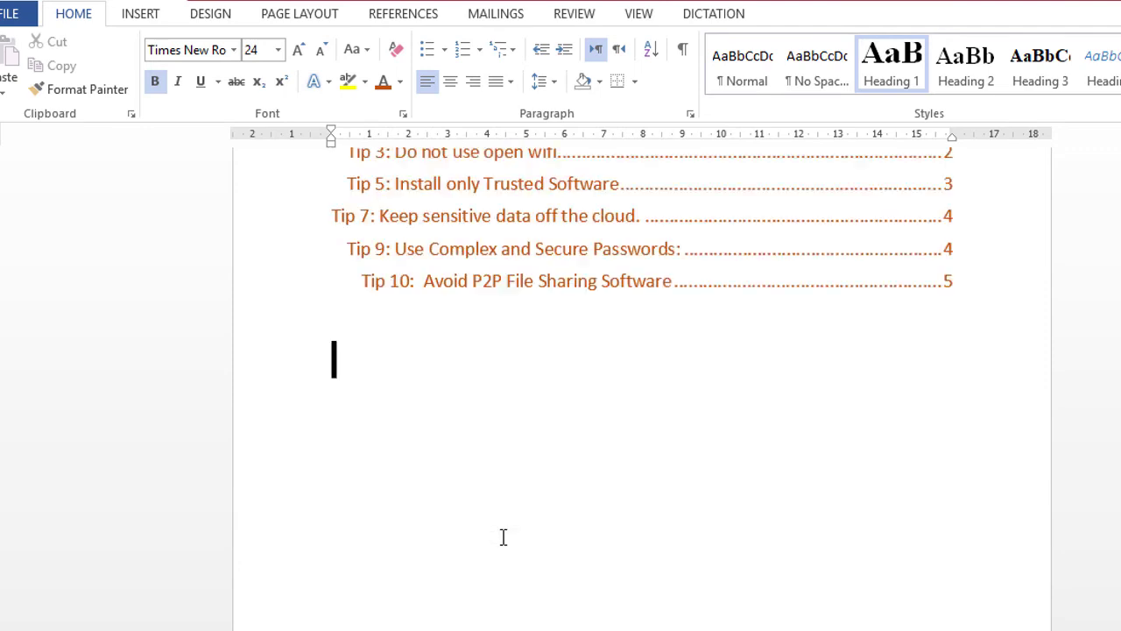